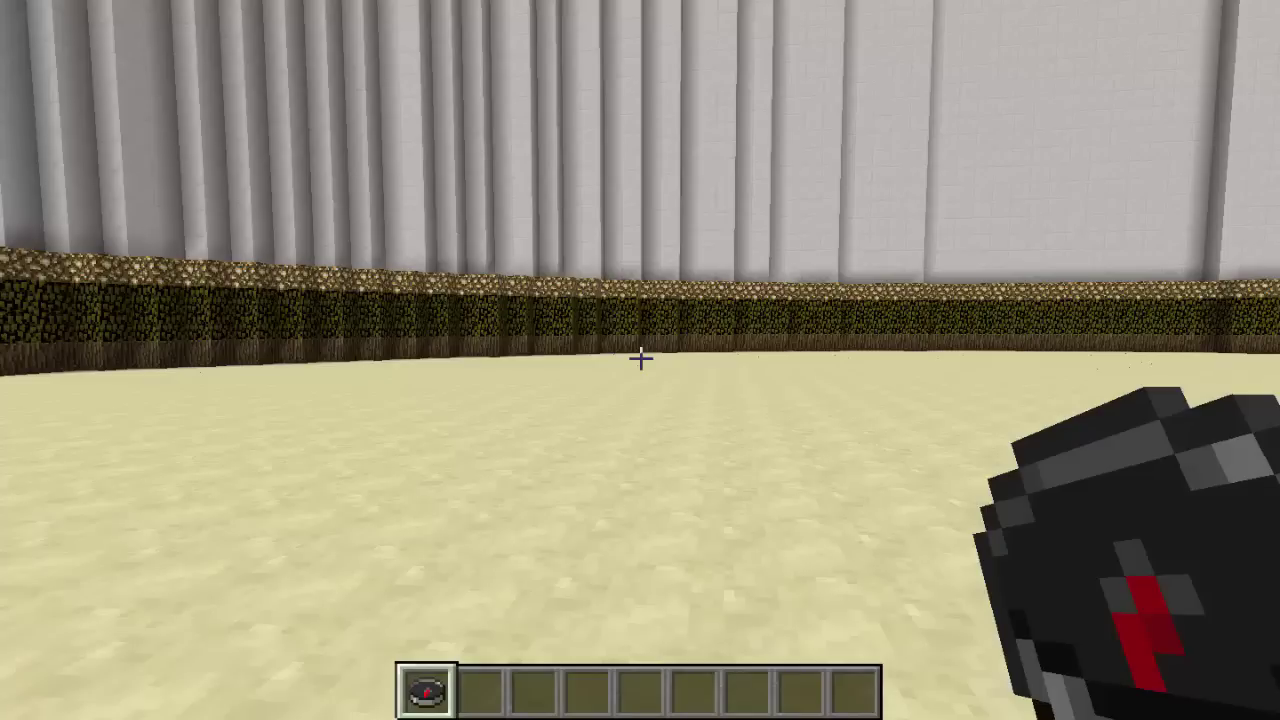
# Open the compass's warp menu in the game and choose the grass block entry
pyautogui.scroll(-1, 640, 360)
pyautogui.scroll(1, 640, 360)
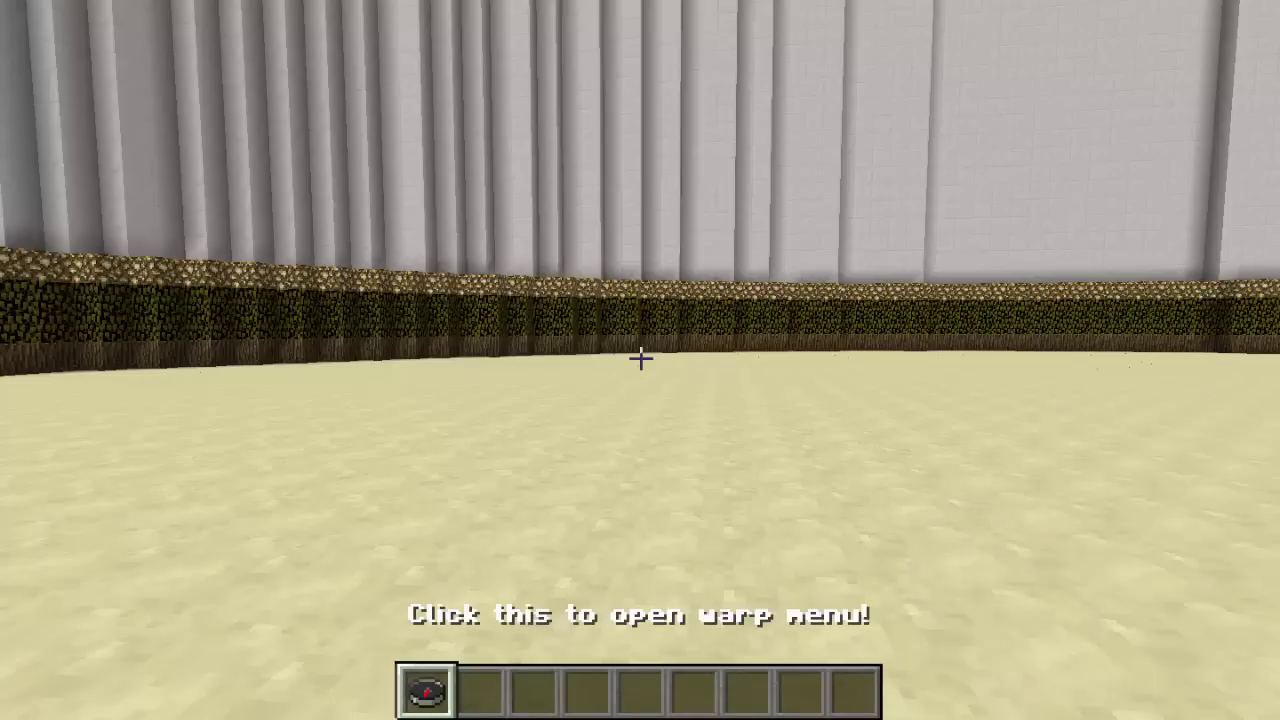
pyautogui.scroll(-1, 640, 360)
pyautogui.scroll(1, 640, 360)
pyautogui.rightClick(640, 360)
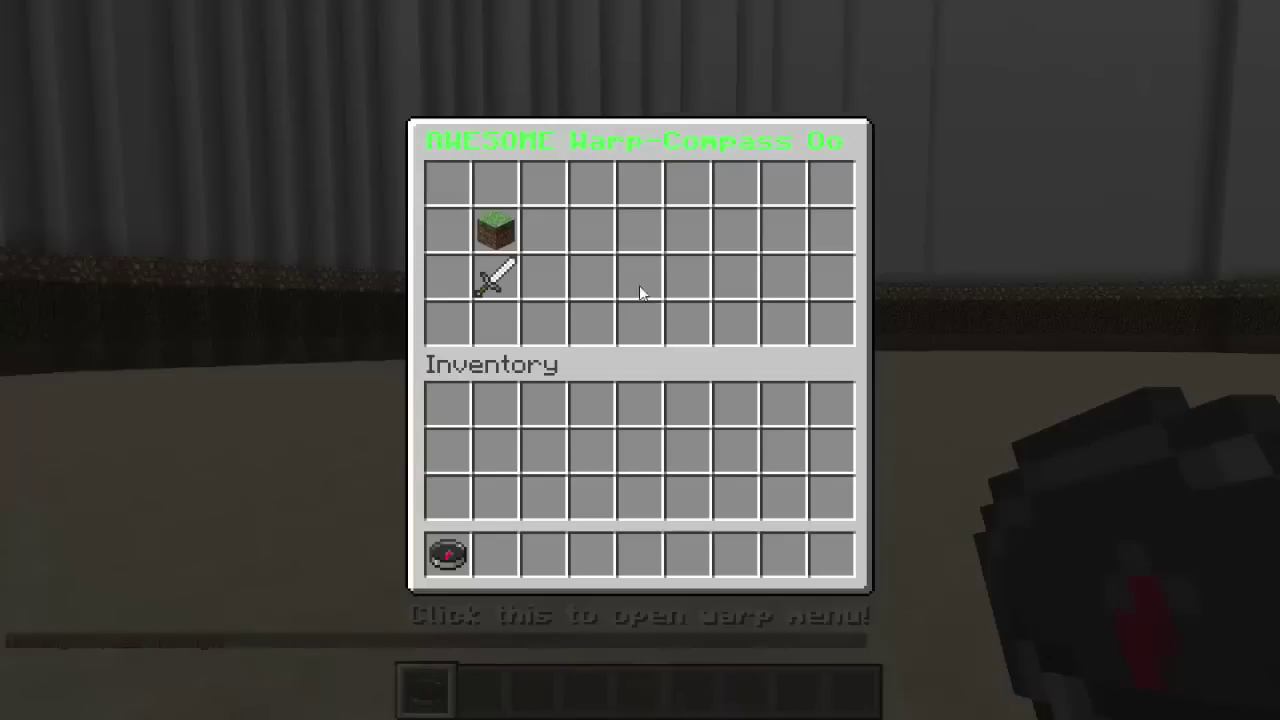
pyautogui.click(484, 247)
pyautogui.scroll(-1, 640, 358)
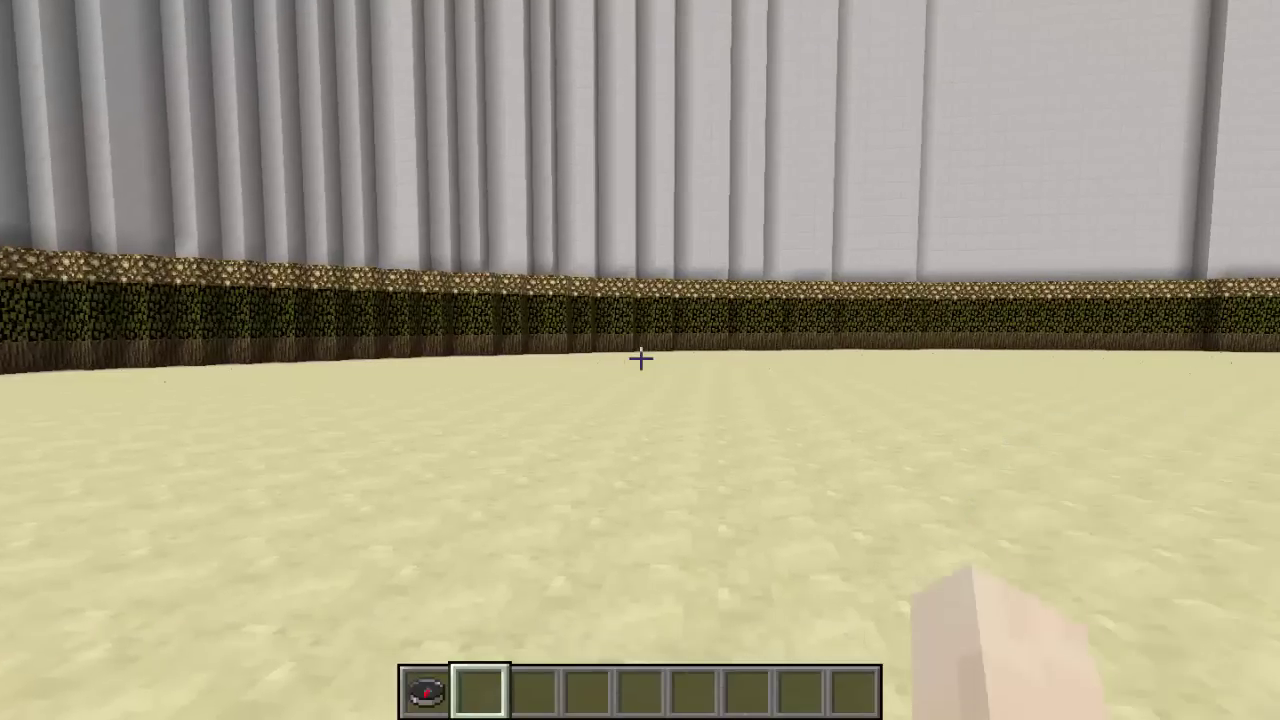
pyautogui.scroll(1, 640, 358)
pyautogui.scroll(-2, 640, 358)
pyautogui.scroll(-3, 640, 358)
pyautogui.scroll(4, 640, 358)
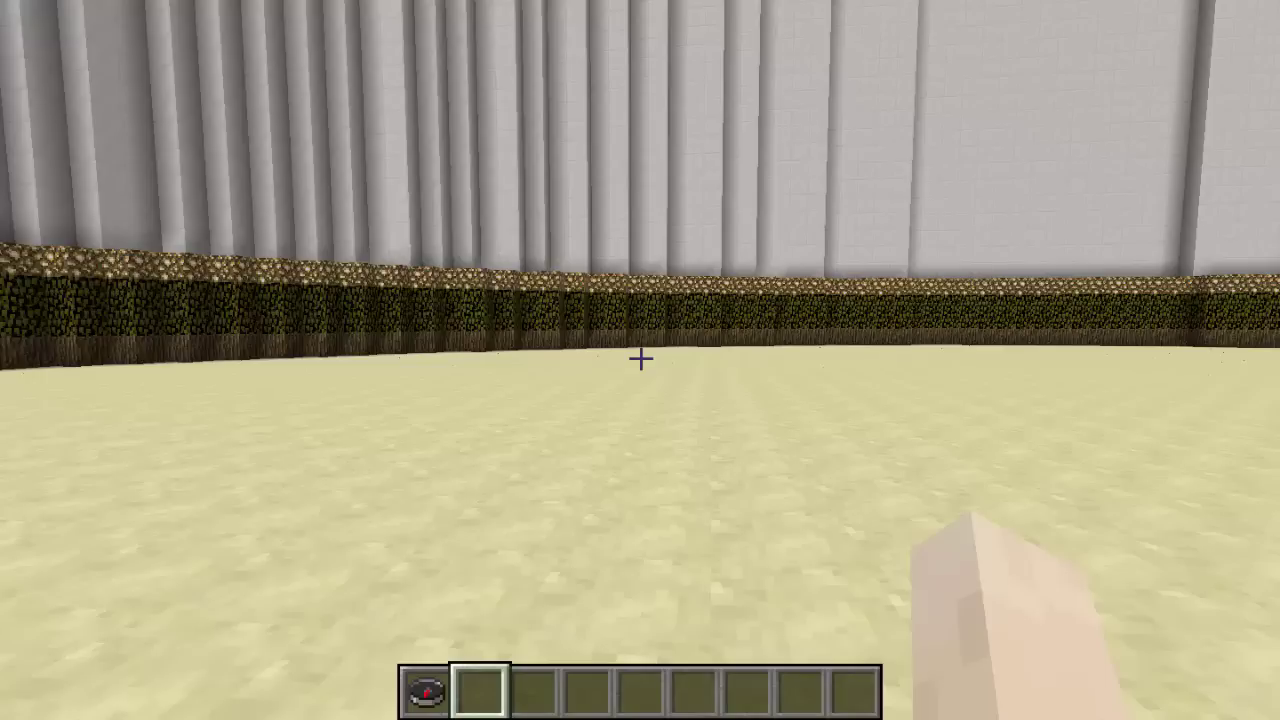
pyautogui.scroll(1, 640, 358)
pyautogui.scroll(-2, 640, 358)
pyautogui.scroll(-4, 640, 358)
pyautogui.scroll(4, 640, 358)
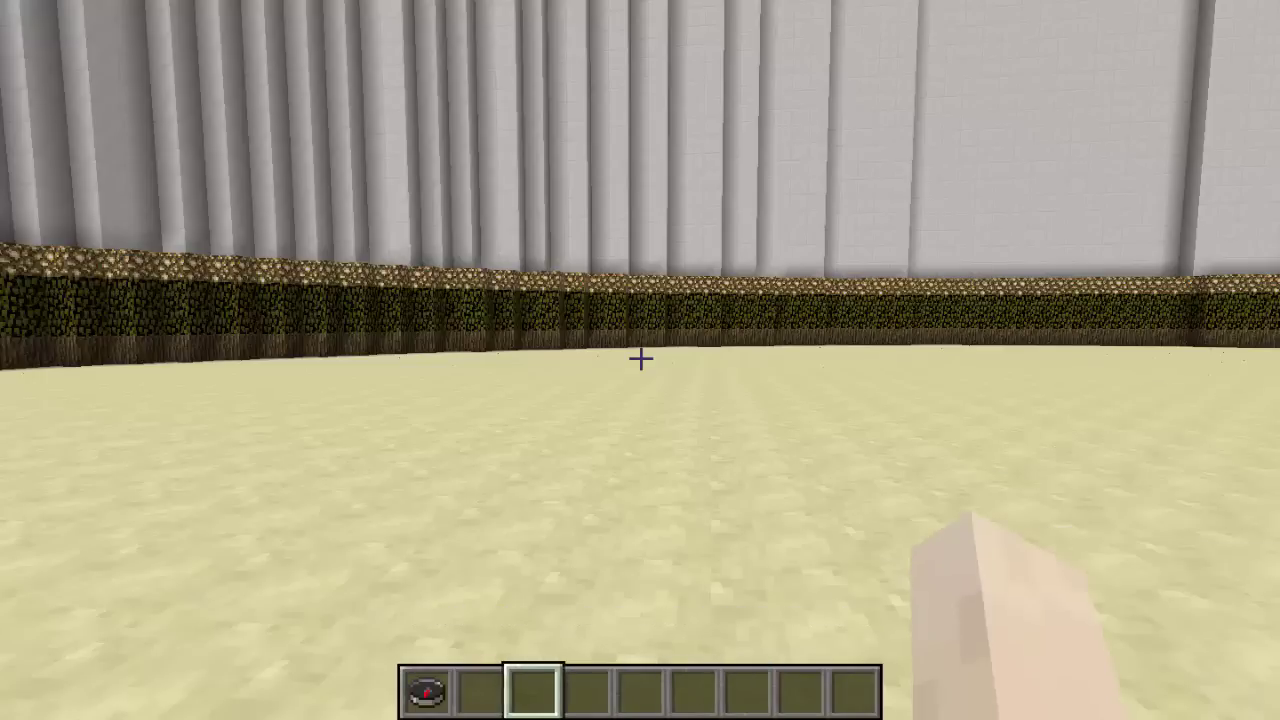
# Reselect the compass in the hotbar and use it to bring up its warp menu
pyautogui.scroll(2, 640, 358)
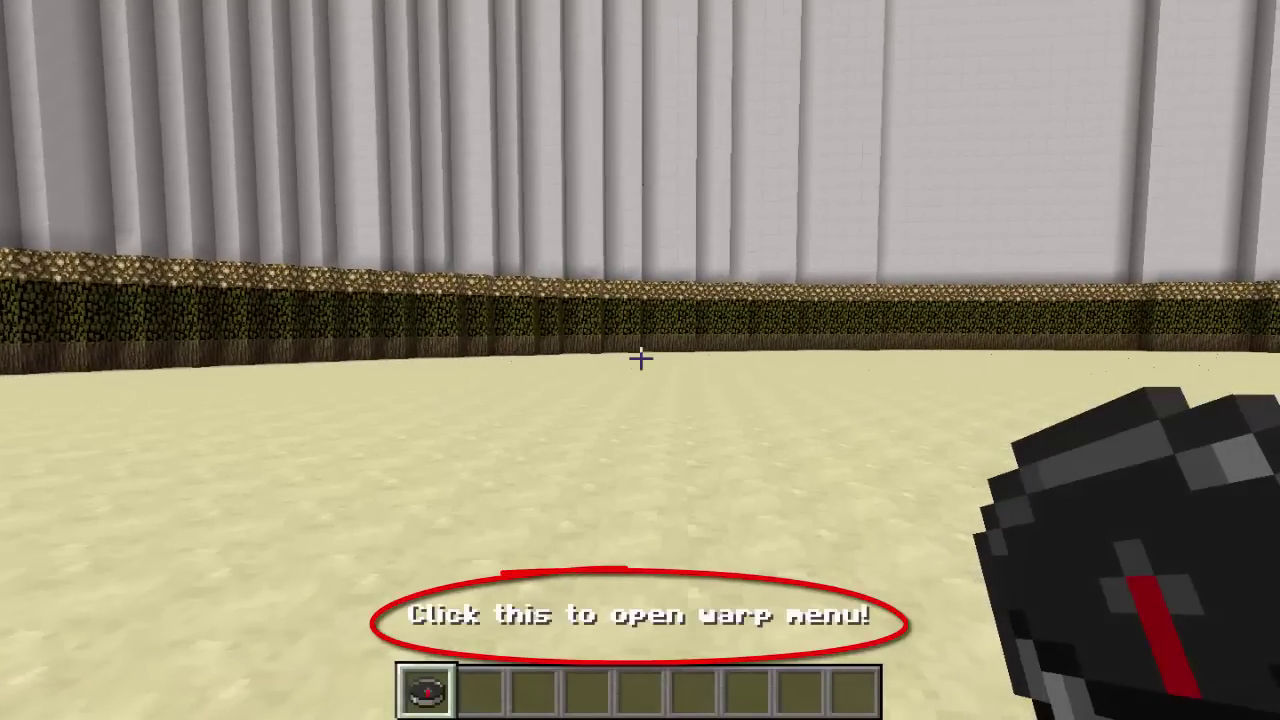
pyautogui.rightClick(640, 359)
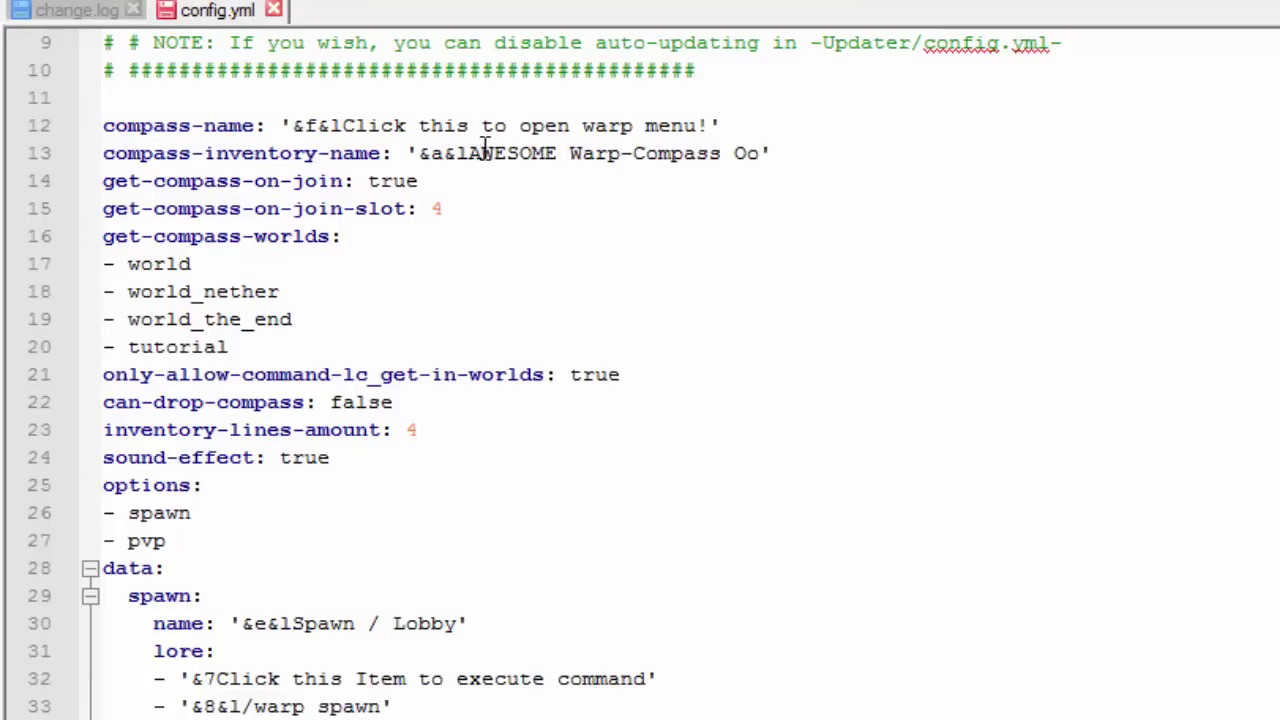
# In config.yml, replace "Compass Oo" with "Transit" in the compass-inventory-name value
pyautogui.doubleClick(646, 153)
pyautogui.moveTo(646, 153); pyautogui.dragTo(737, 157)
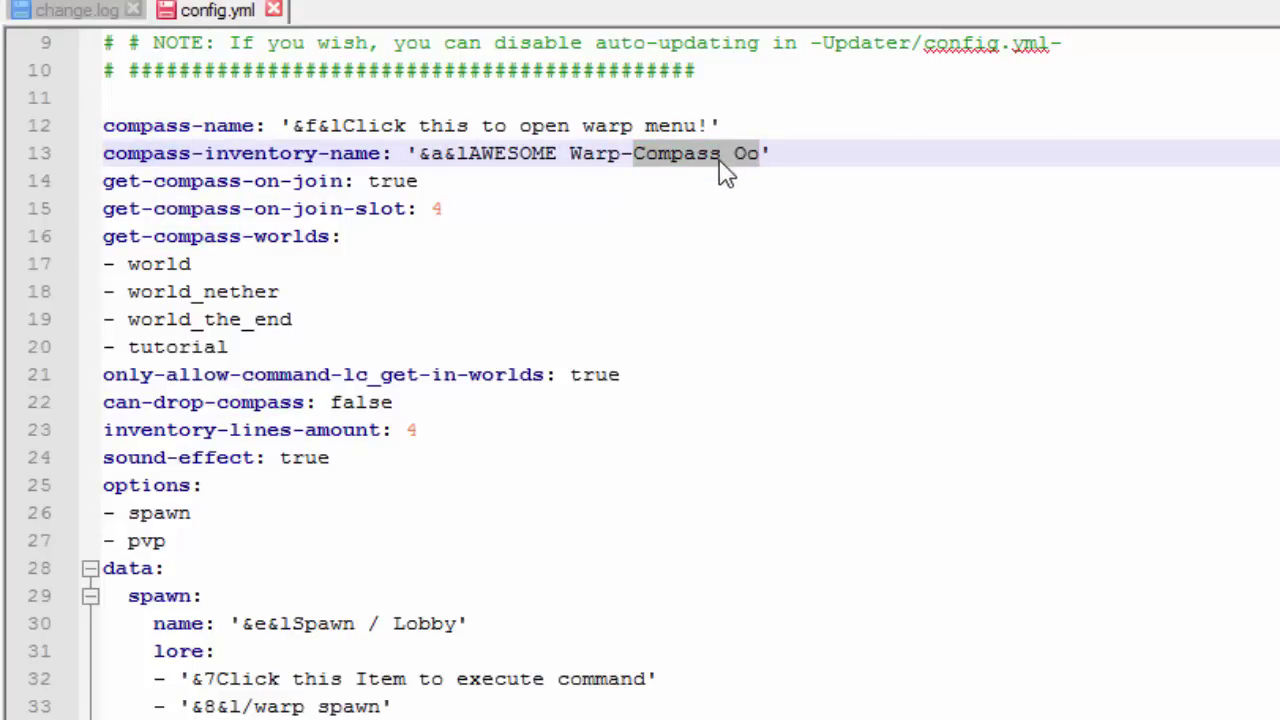
pyautogui.write('Transit')
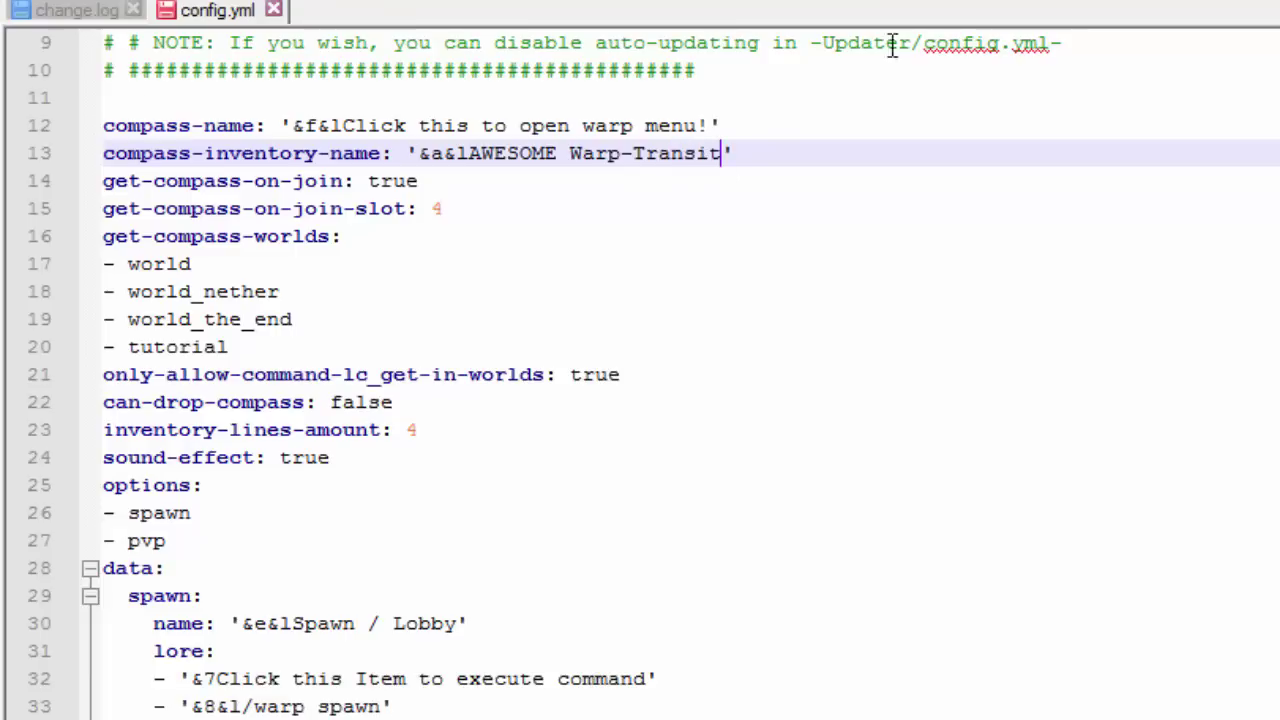
# Examine the color and formatting codes in front of the compass-inventory-name text
pyautogui.moveTo(478, 153); pyautogui.dragTo(733, 153)
pyautogui.click(457, 153)
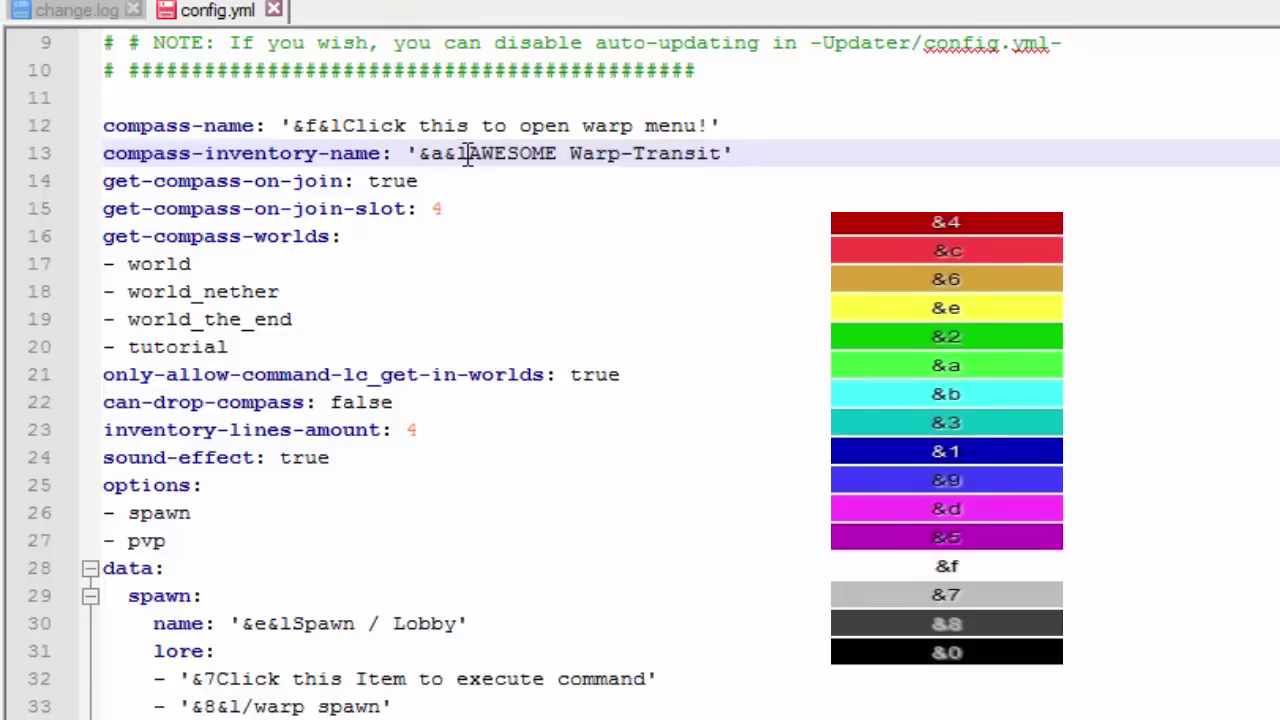
pyautogui.moveTo(470, 153); pyautogui.dragTo(422, 153)
pyautogui.click(482, 153)
pyautogui.press('Left')
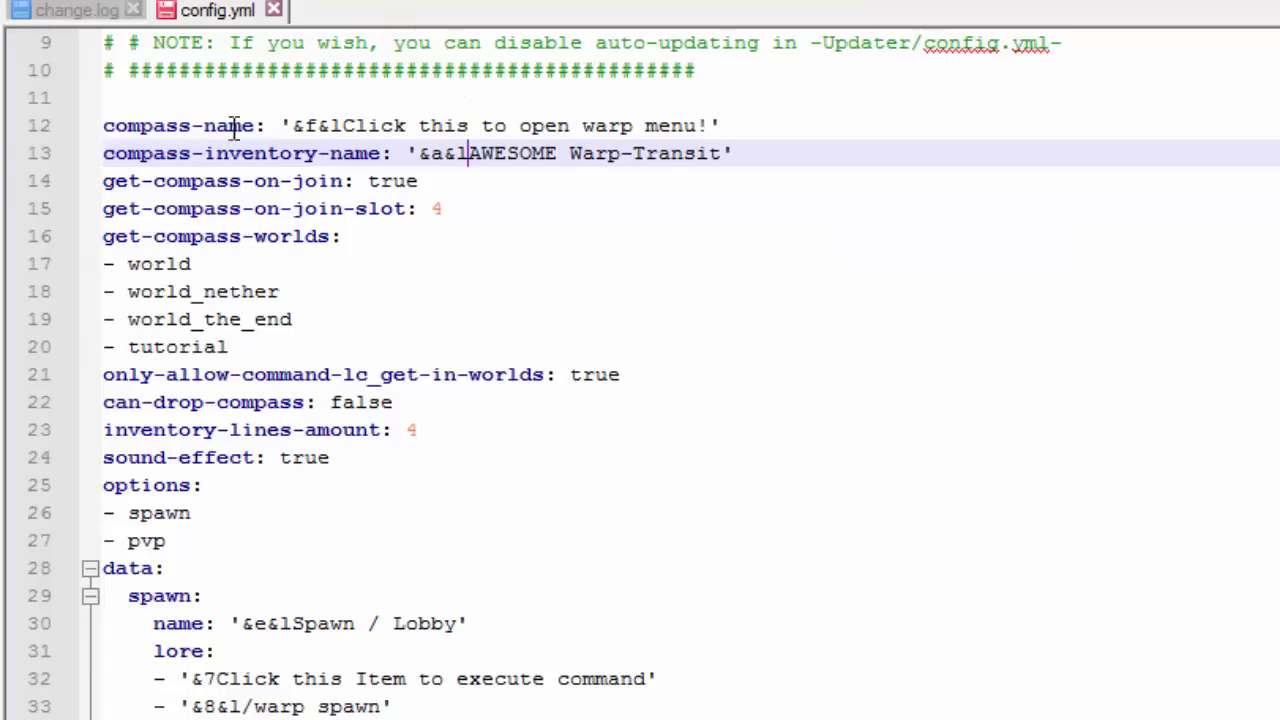
# Review the get-compass-on-join and join-slot settings and the list of worlds under get-compass-worlds
pyautogui.click(440, 173)
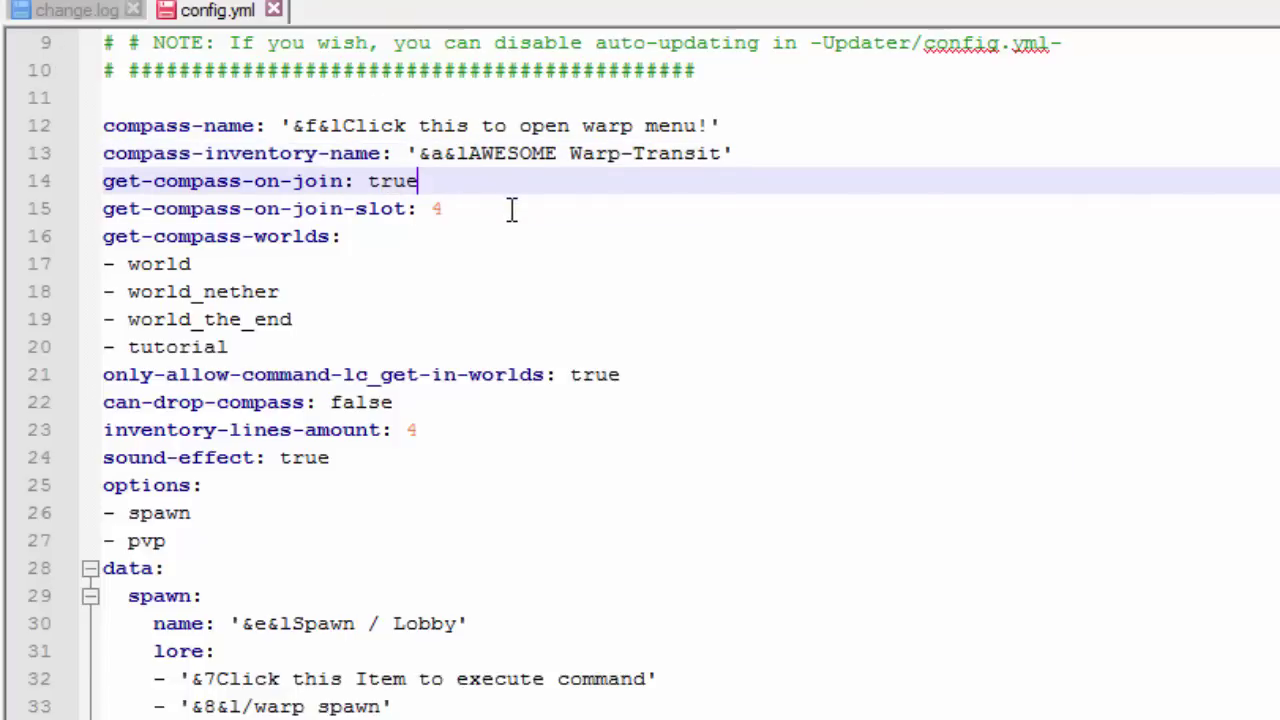
pyautogui.click(470, 209)
pyautogui.doubleClick(436, 208)
pyautogui.moveTo(334, 346); pyautogui.dragTo(48, 263)
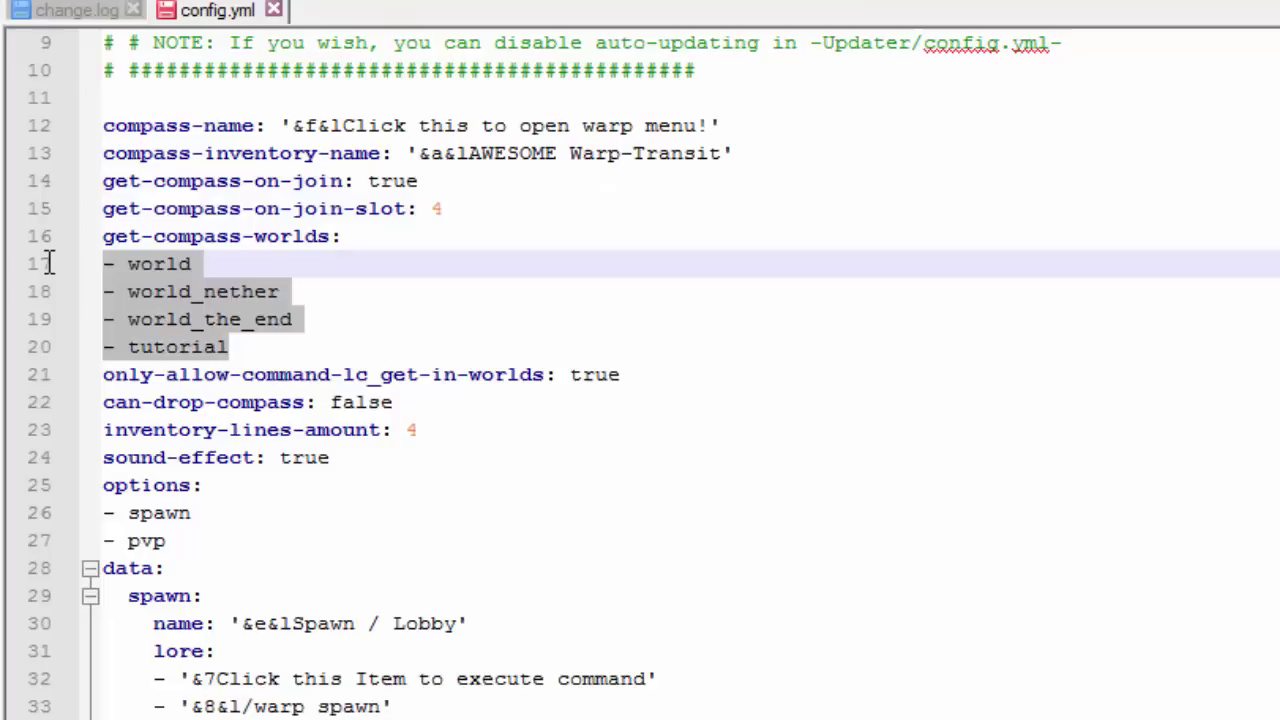
pyautogui.click(310, 348)
pyautogui.keyDown('shift'); pyautogui.click(56, 270); pyautogui.keyUp('shift')
pyautogui.click(255, 346)
pyautogui.moveTo(228, 346); pyautogui.dragTo(106, 274)
pyautogui.click(278, 345)
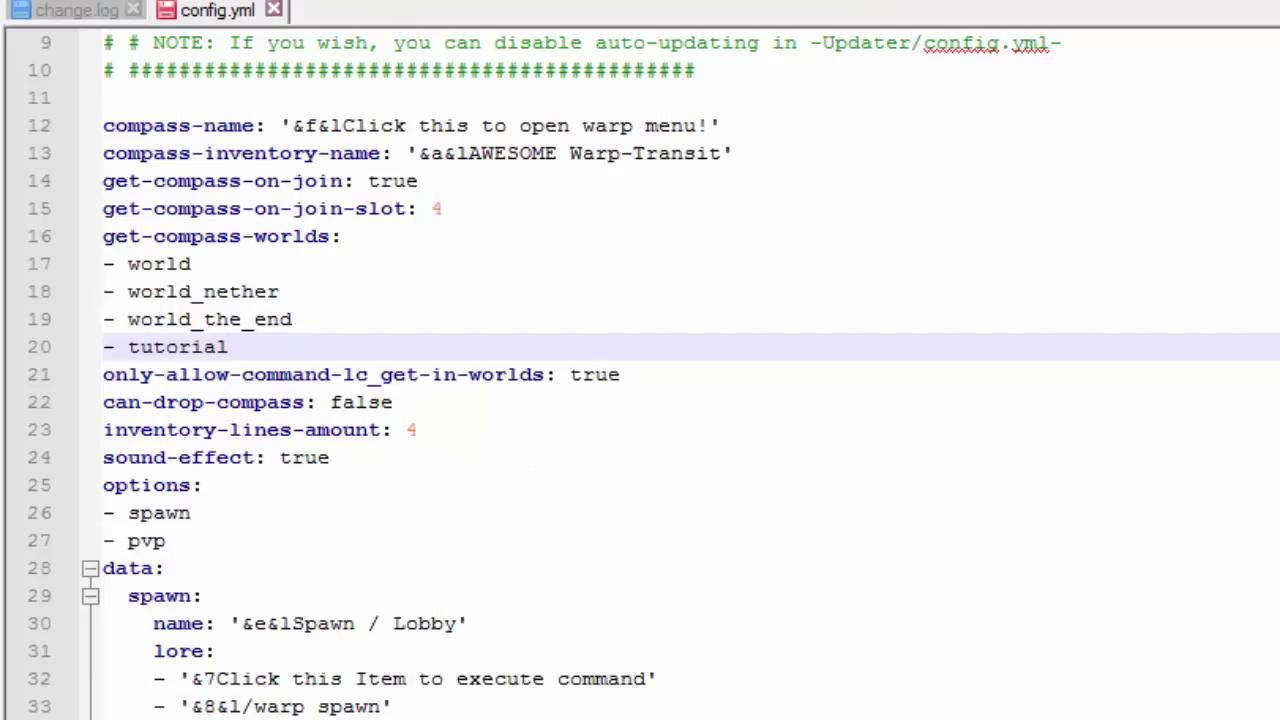
pyautogui.moveTo(334, 340); pyautogui.dragTo(86, 265)
pyautogui.click(398, 358)
pyautogui.click(687, 365)
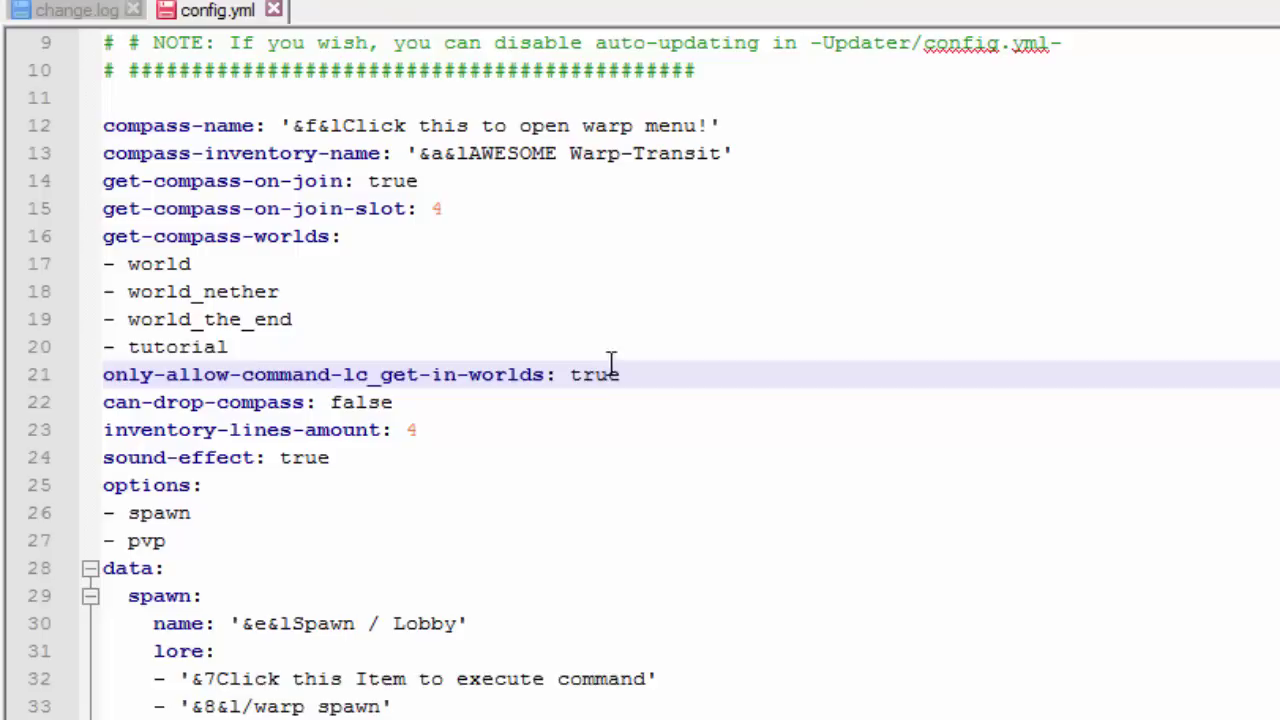
# Review the only-allow-command-lc_get-in-worlds and can-drop-compass settings
pyautogui.moveTo(417, 374); pyautogui.dragTo(102, 374)
pyautogui.click(685, 376)
pyautogui.click(469, 401)
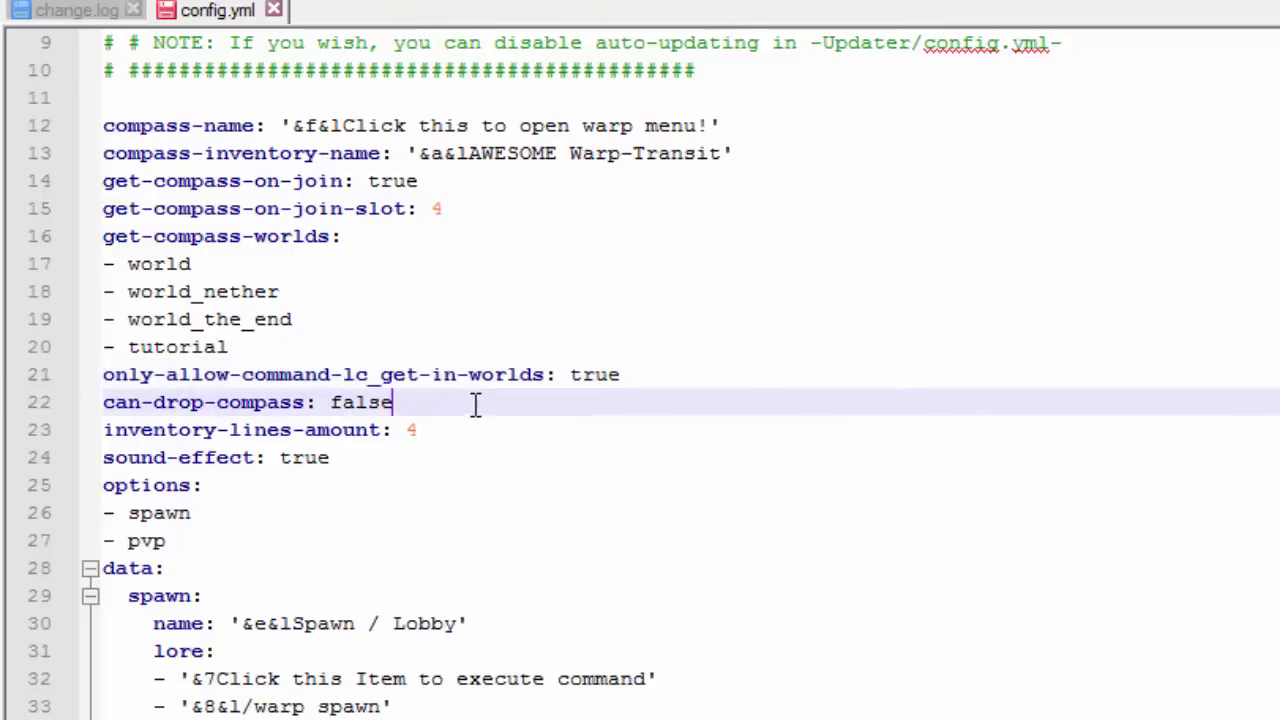
pyautogui.moveTo(474, 403); pyautogui.dragTo(23, 417)
pyautogui.click(356, 402)
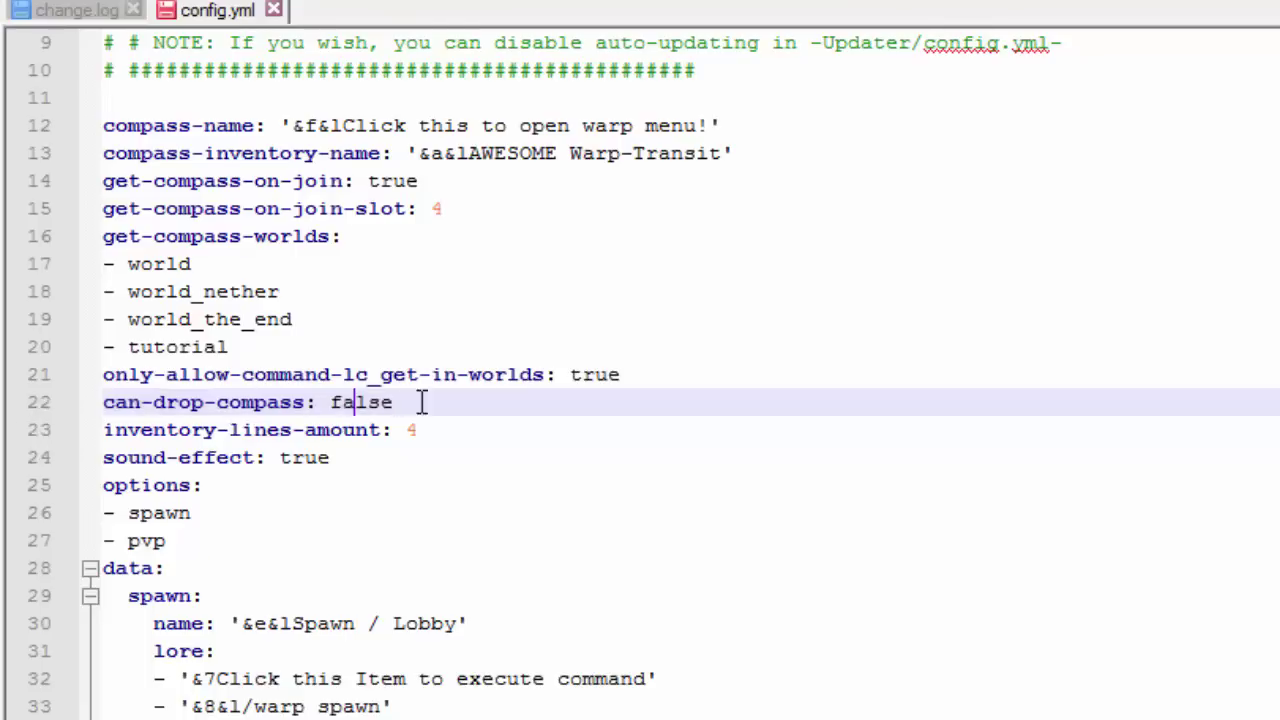
# Check the inventory-lines-amount setting, then switch to Minecraft and open the warp menu to compare its rows
pyautogui.click(474, 431)
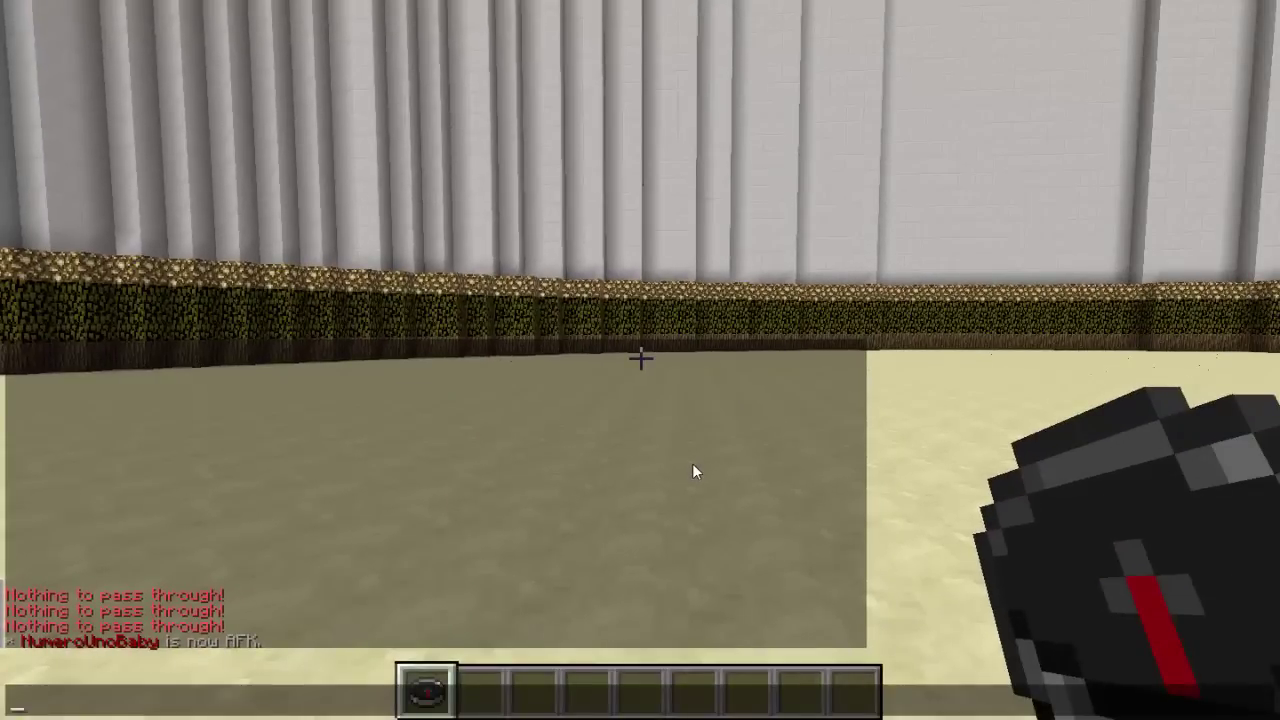
pyautogui.press('Escape')
pyautogui.rightClick(692, 469)
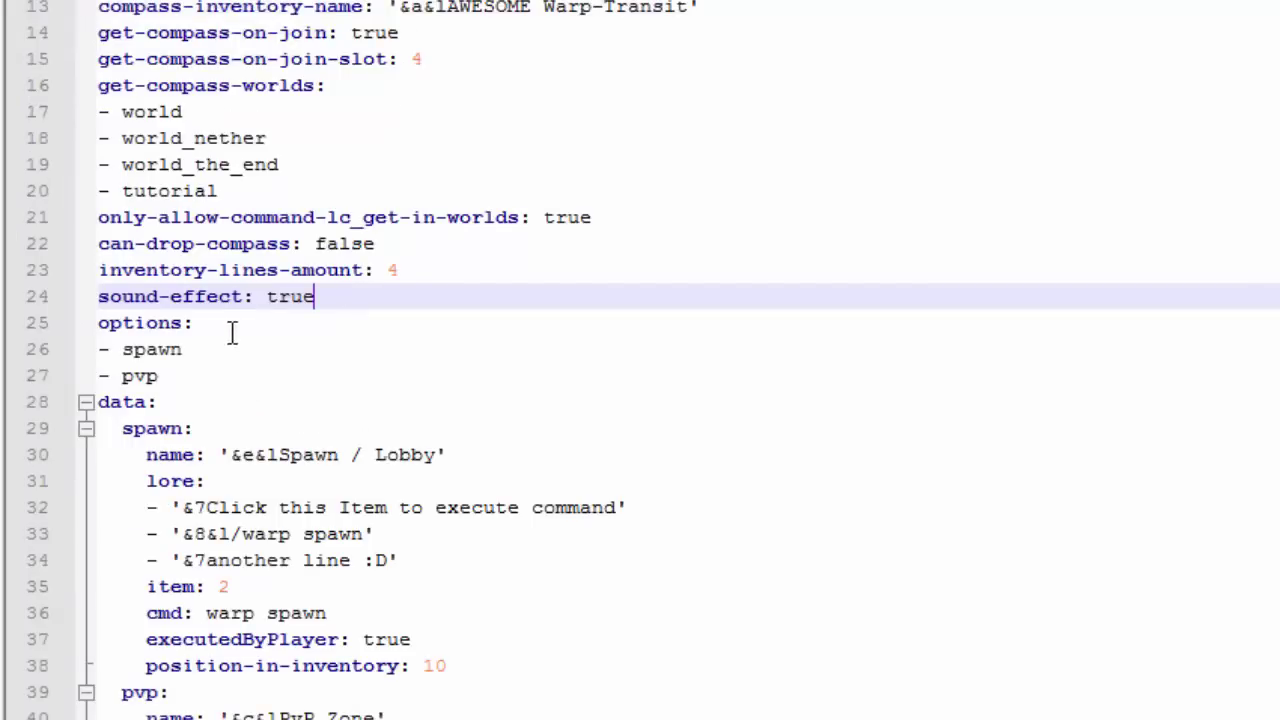
# Back in config.yml, examine how the entries under options correspond to the blocks under data
pyautogui.click(216, 345)
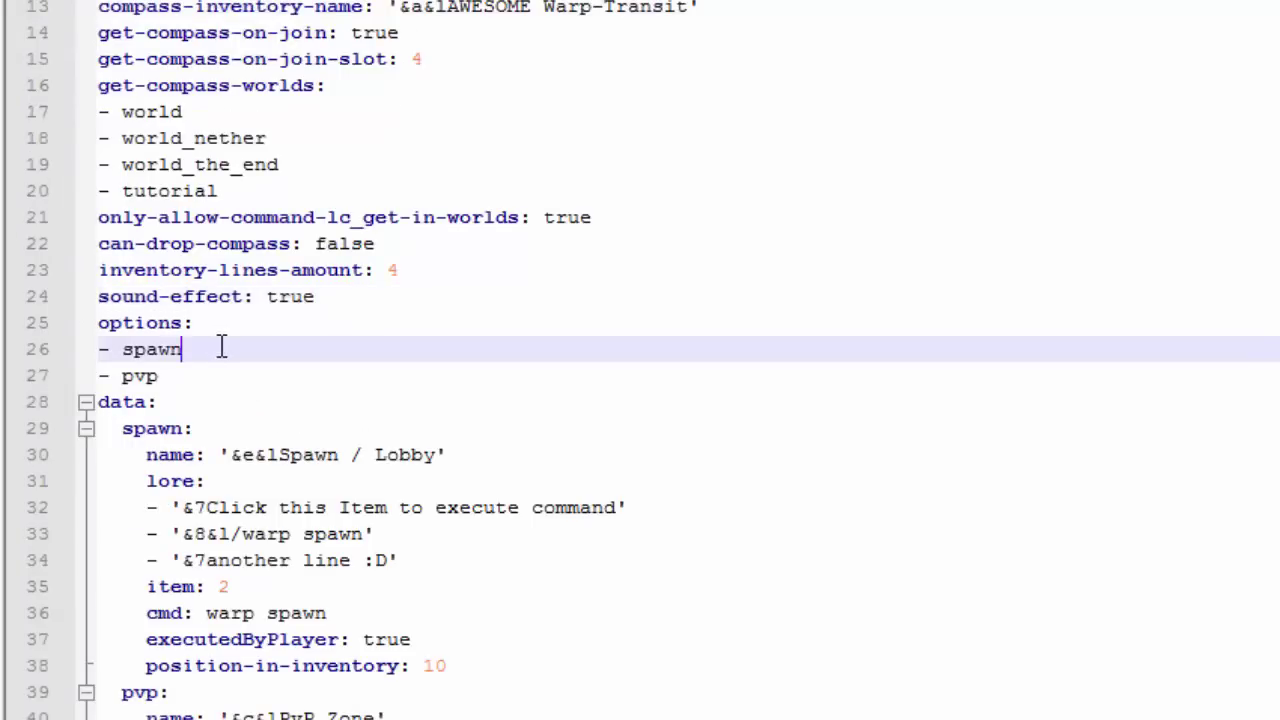
pyautogui.click(100, 402)
pyautogui.click(147, 428)
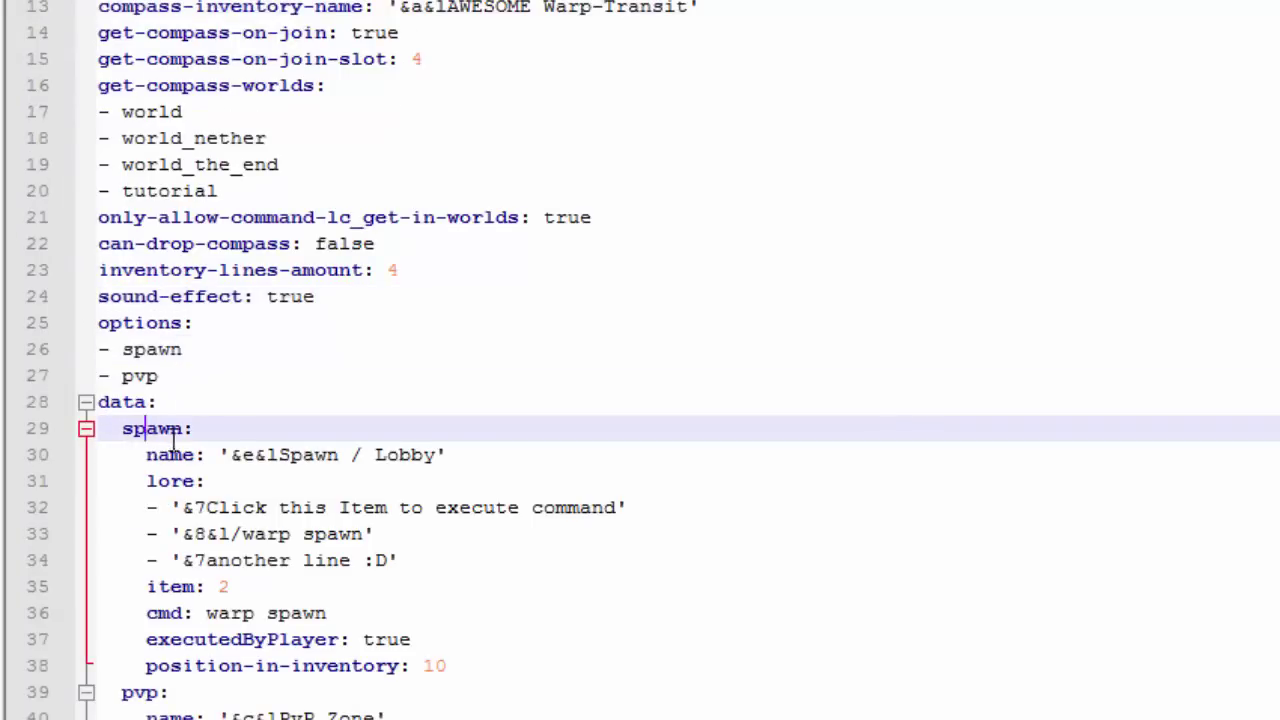
pyautogui.click(226, 347)
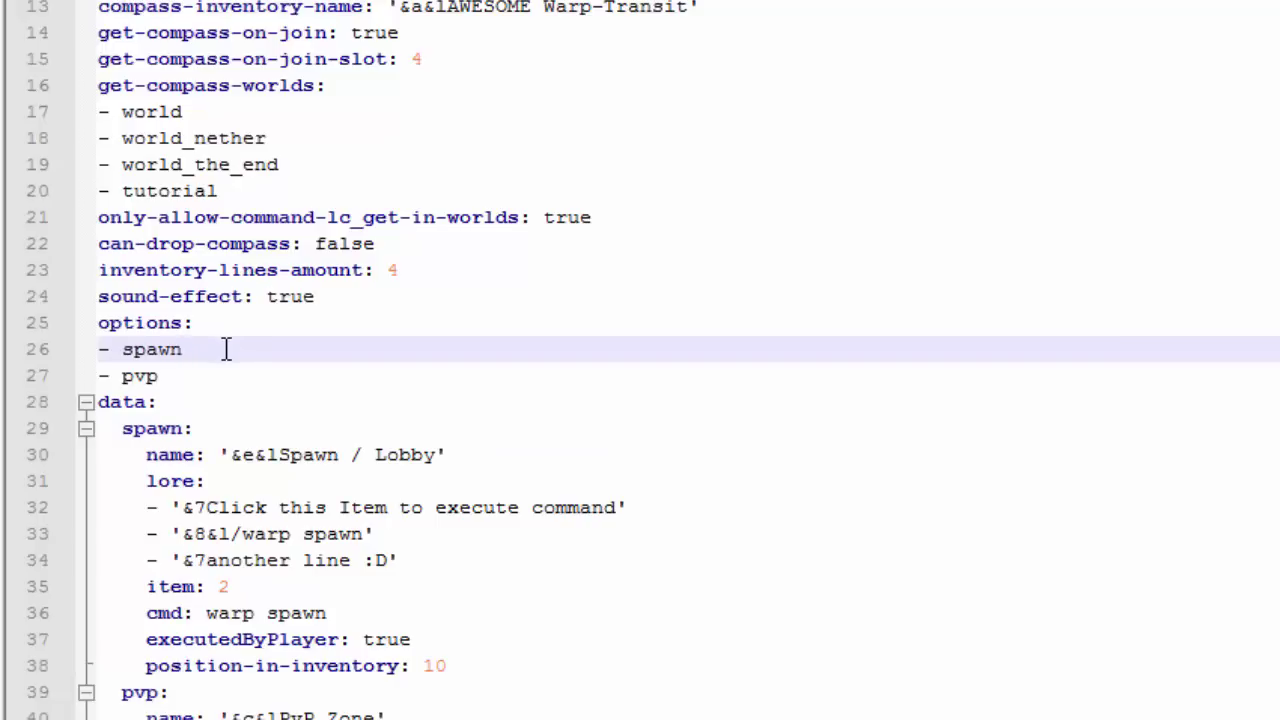
pyautogui.moveTo(226, 349); pyautogui.dragTo(43, 323)
pyautogui.click(174, 375)
pyautogui.moveTo(220, 376); pyautogui.dragTo(46, 345)
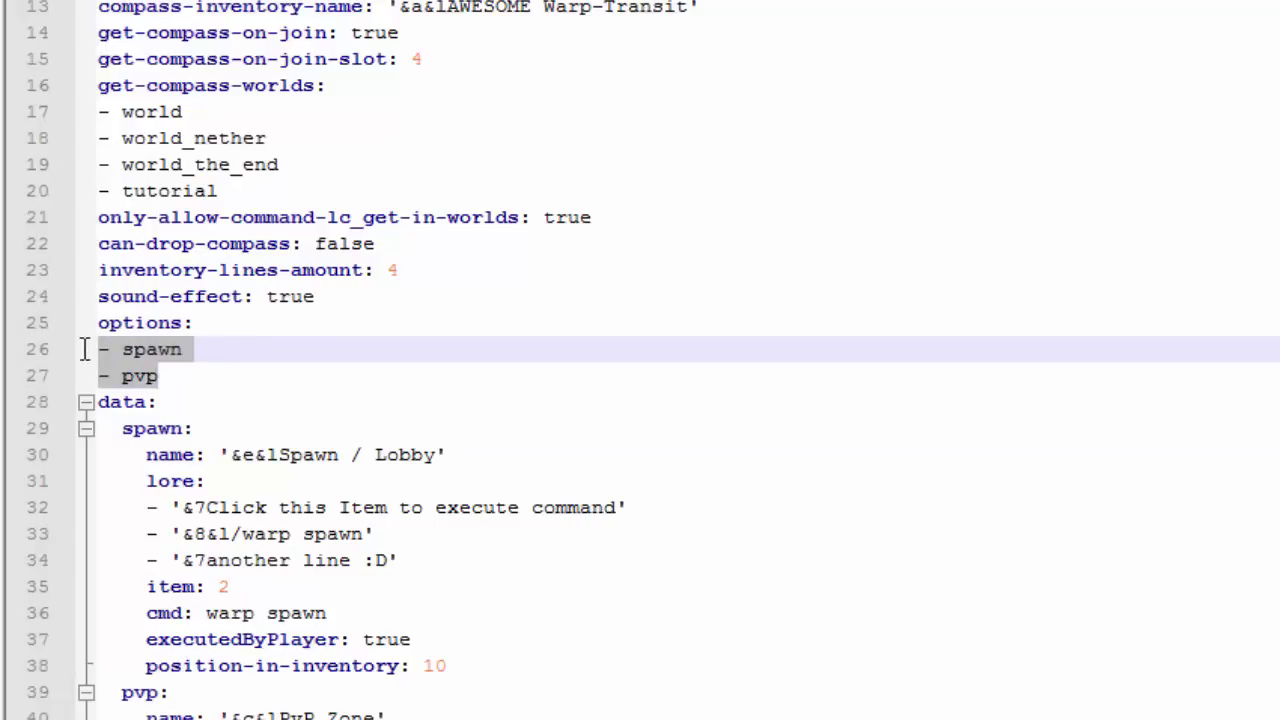
pyautogui.click(212, 362)
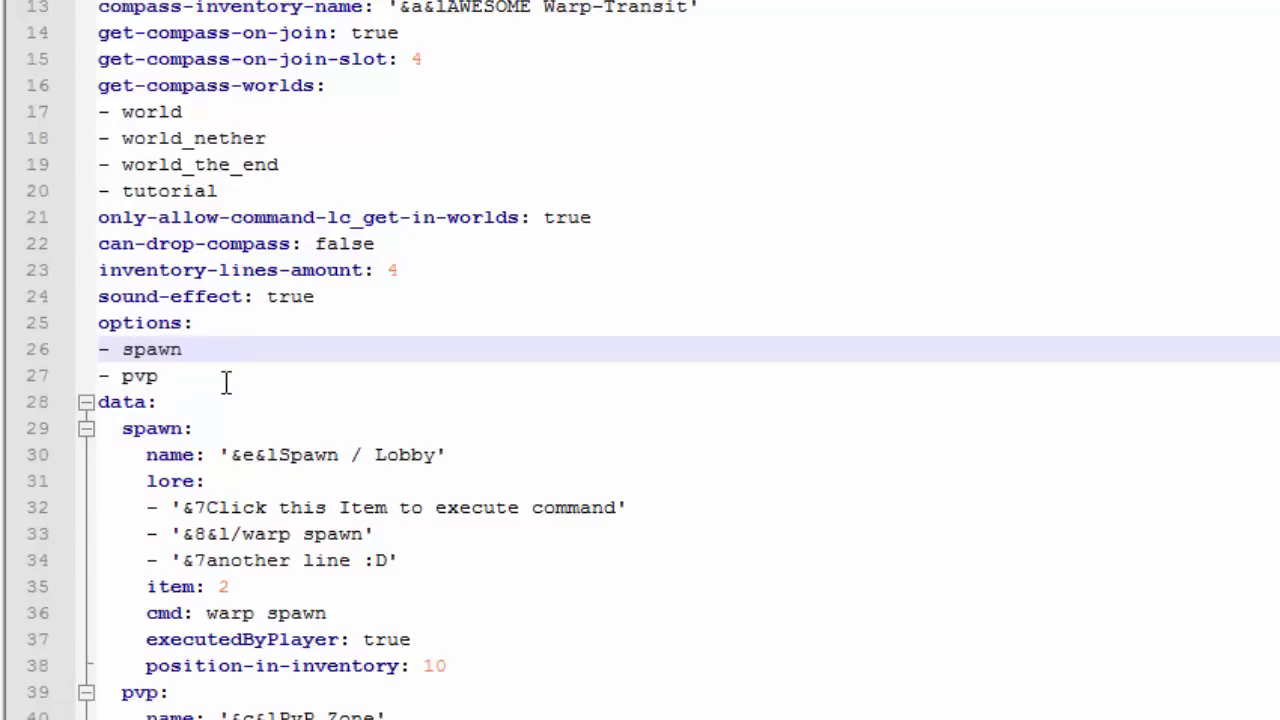
# Replace the pvp entry under options with castlewars and add a plots entry below it
pyautogui.click(227, 383)
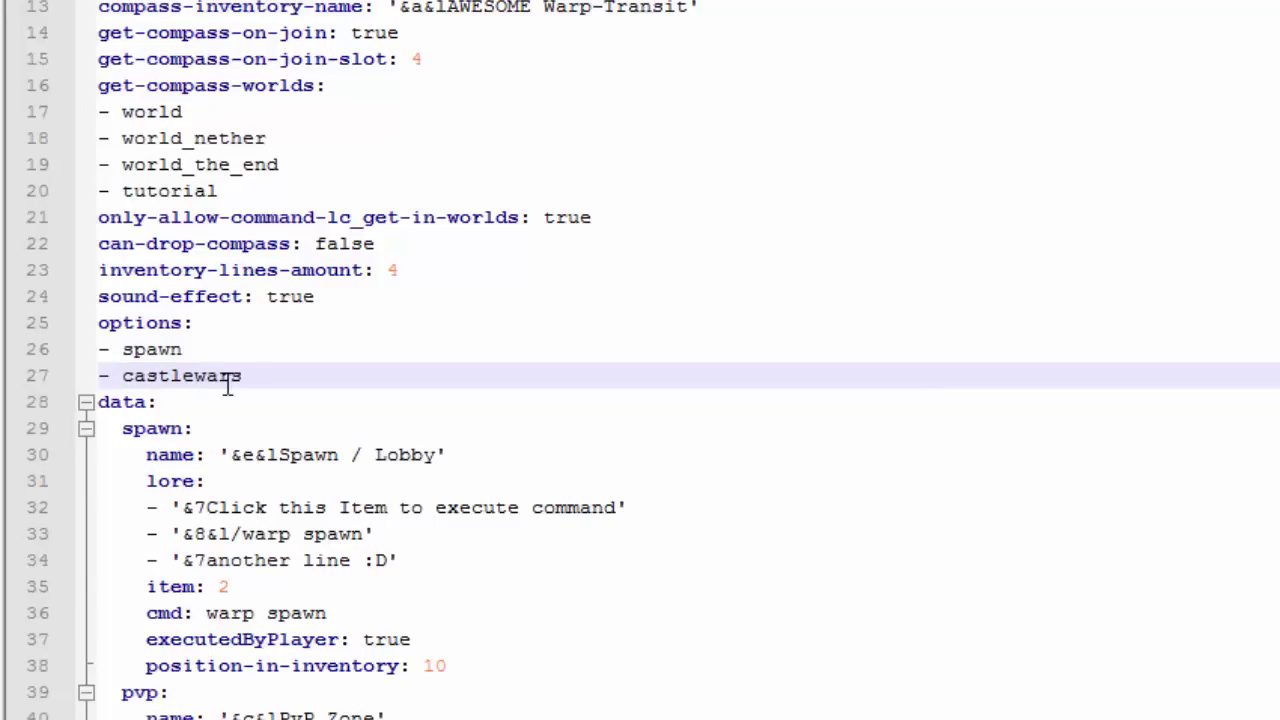
pyautogui.press('Return')
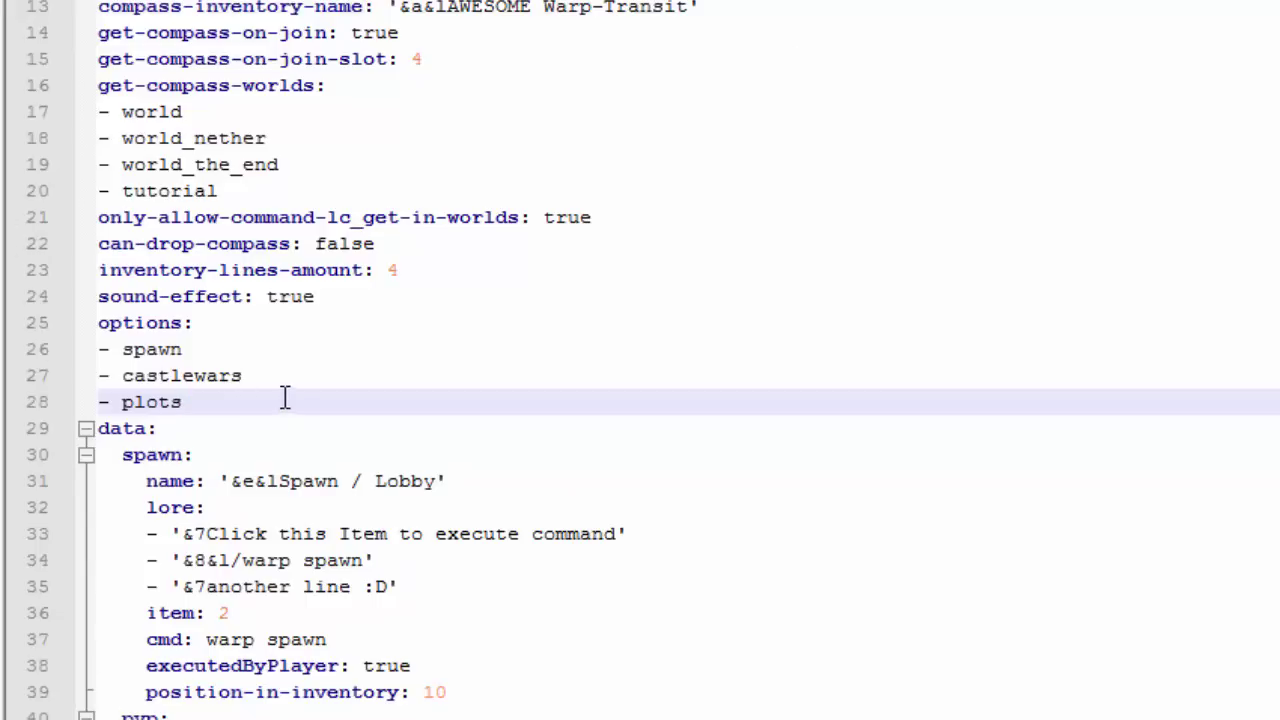
pyautogui.moveTo(183, 401); pyautogui.dragTo(30, 352)
pyautogui.click(198, 390)
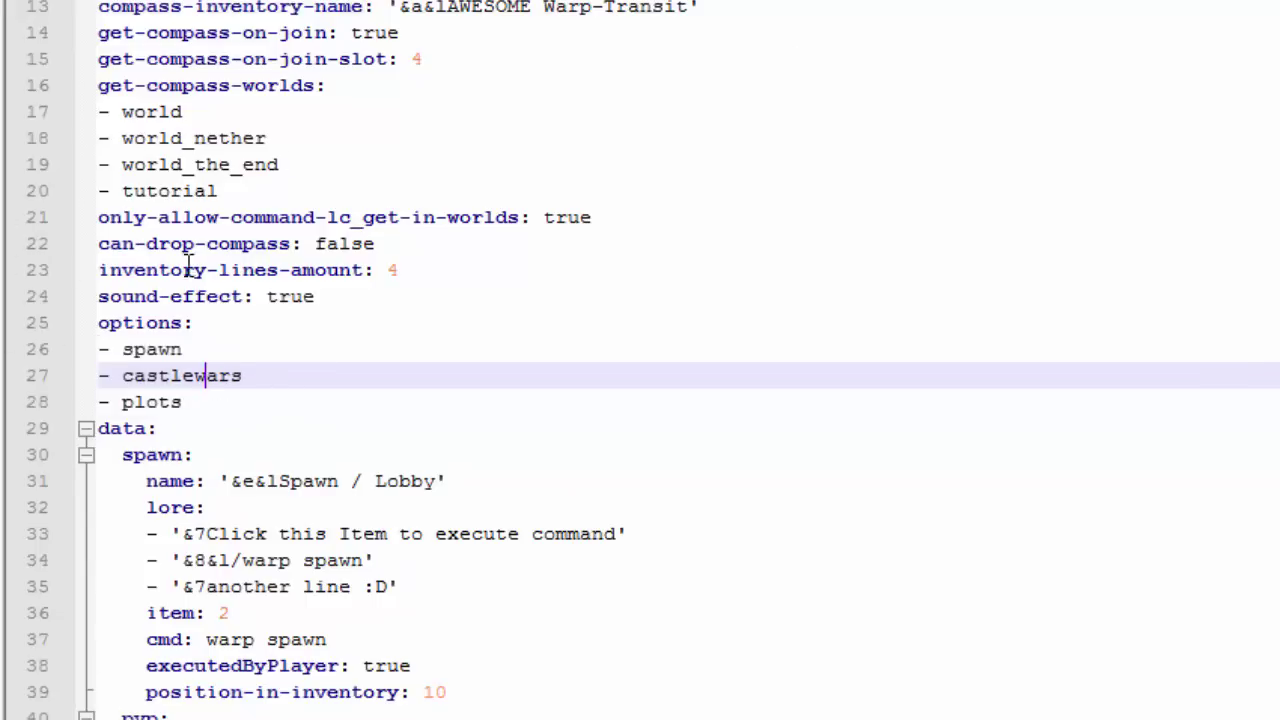
# Duplicate the whole pvp block under data, placing the copy directly below the original
pyautogui.scroll(-1, 175, 420)
pyautogui.click(181, 428)
pyautogui.scroll(-3, 506, 677)
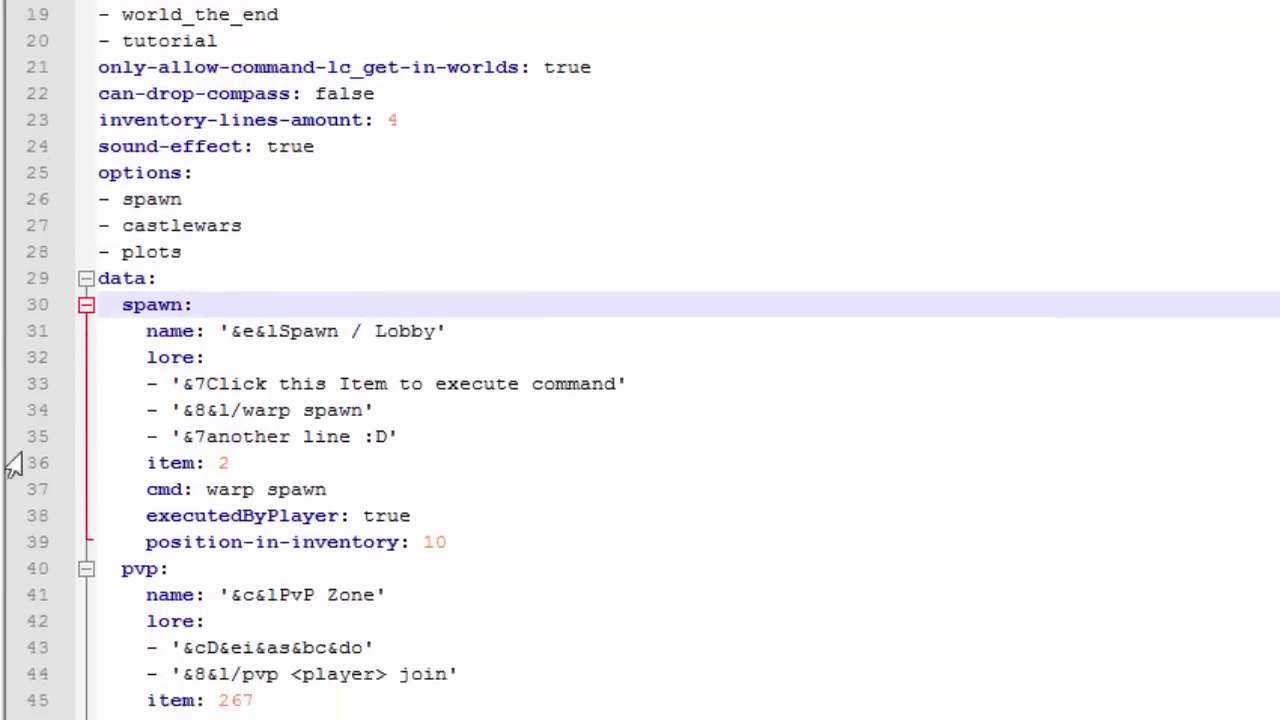
pyautogui.moveTo(554, 667); pyautogui.dragTo(91, 449)
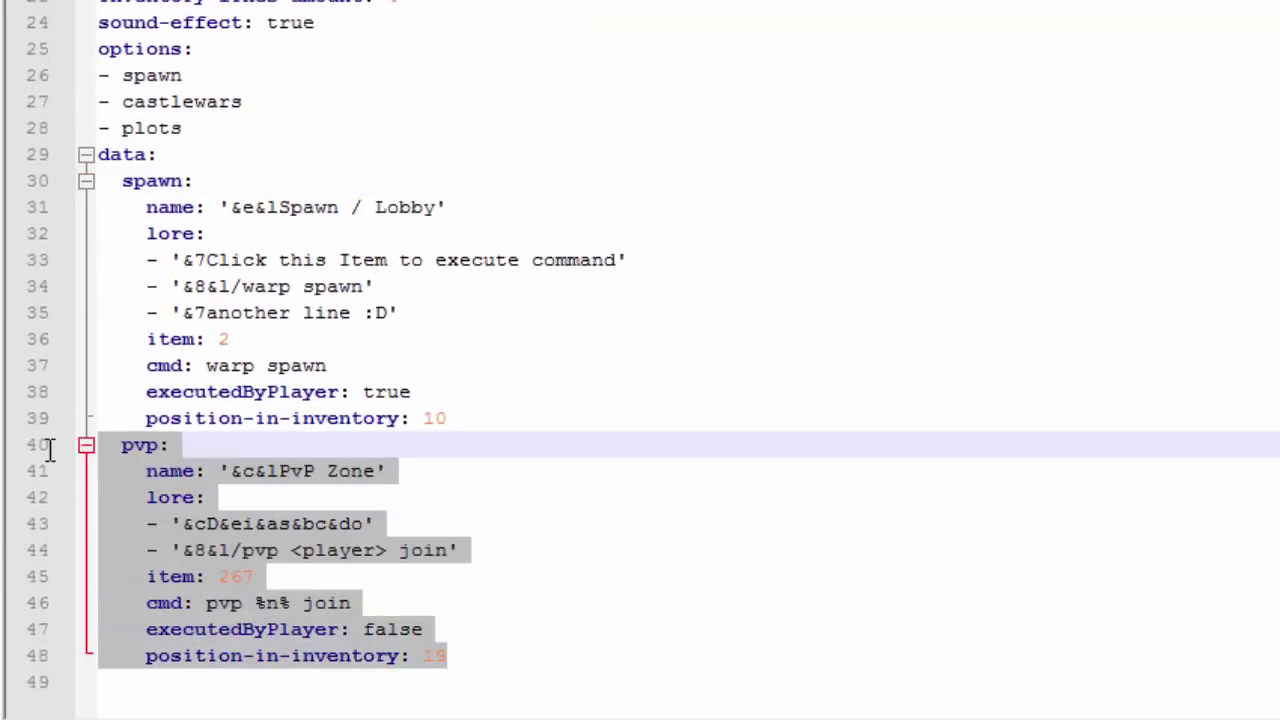
pyautogui.click(182, 466)
pyautogui.moveTo(548, 652); pyautogui.dragTo(80, 451)
pyautogui.hotkey('ctrl', 'c')
pyautogui.click(553, 659)
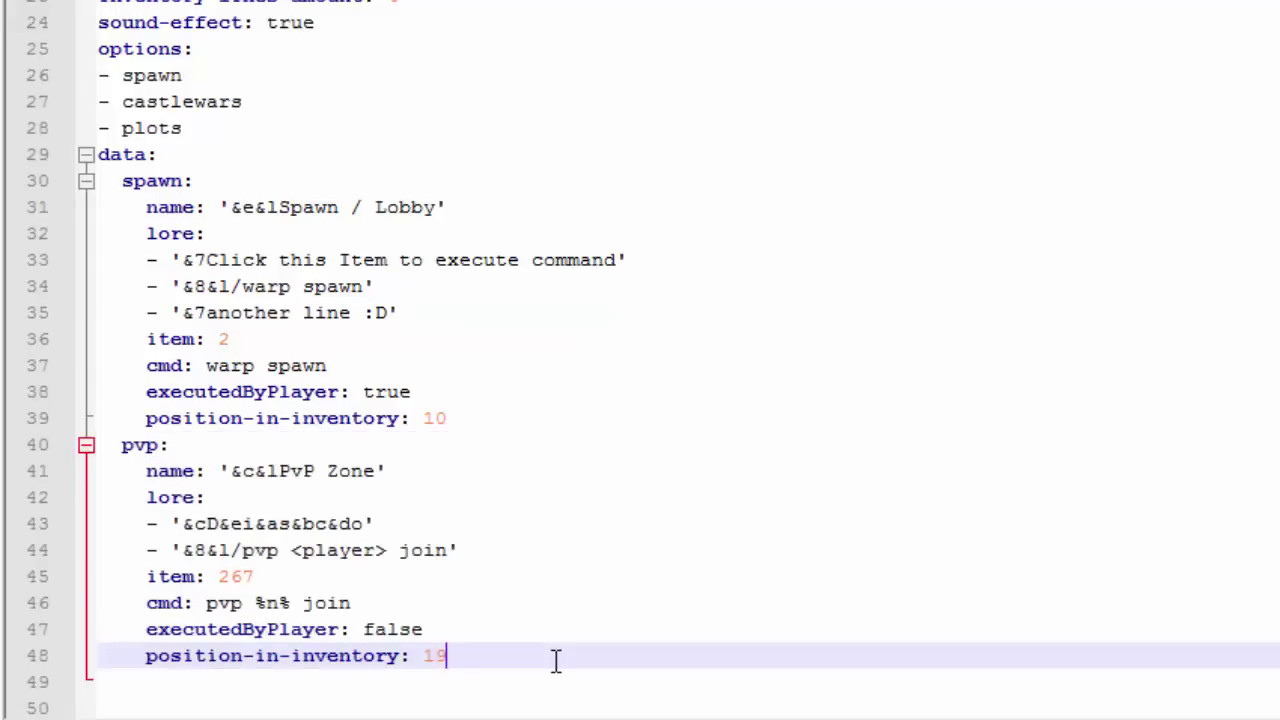
pyautogui.press('Return')
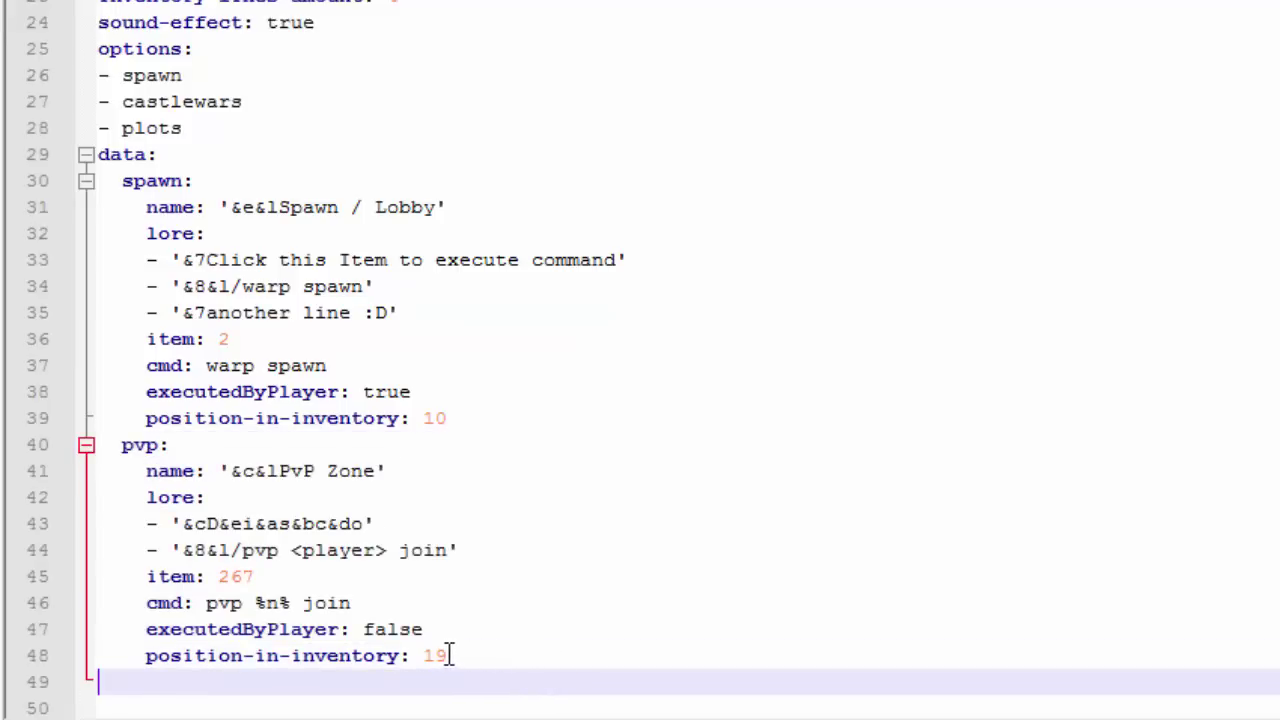
pyautogui.hotkey('ctrl', 'v')
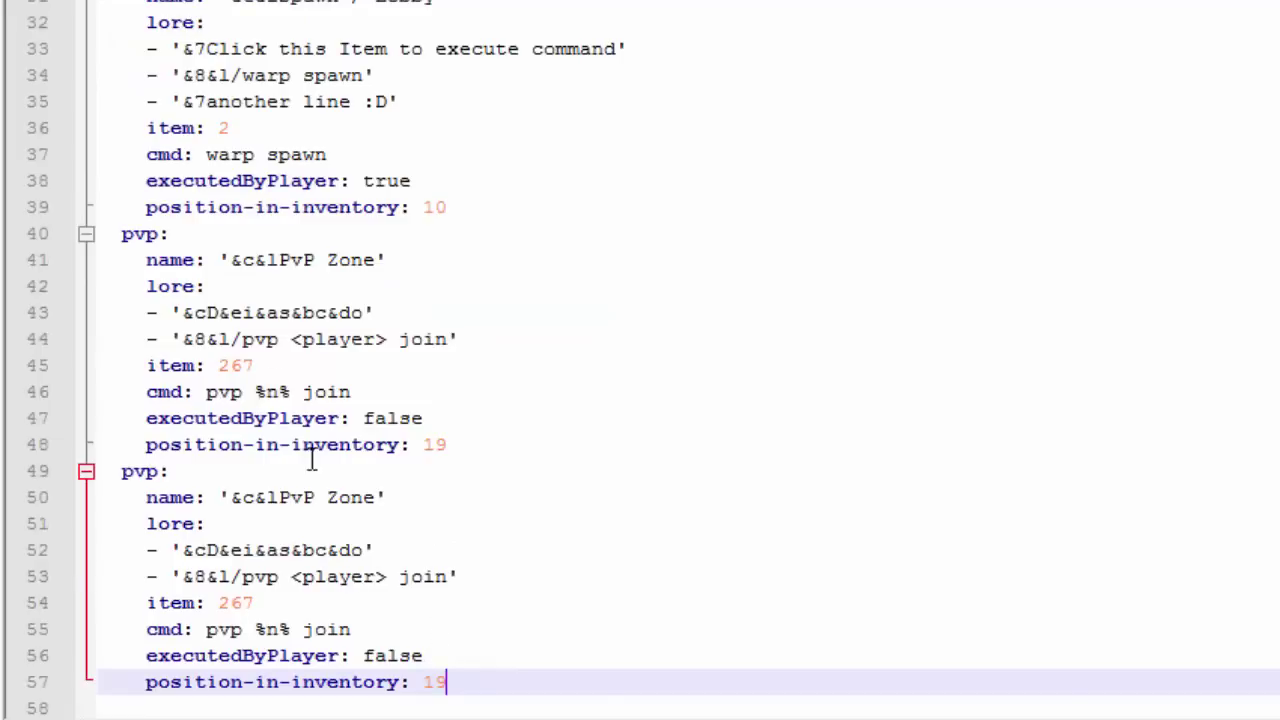
# Rename the key of the duplicated pvp block to plots, matching the entry under options
pyautogui.moveTo(480, 682); pyautogui.dragTo(64, 471)
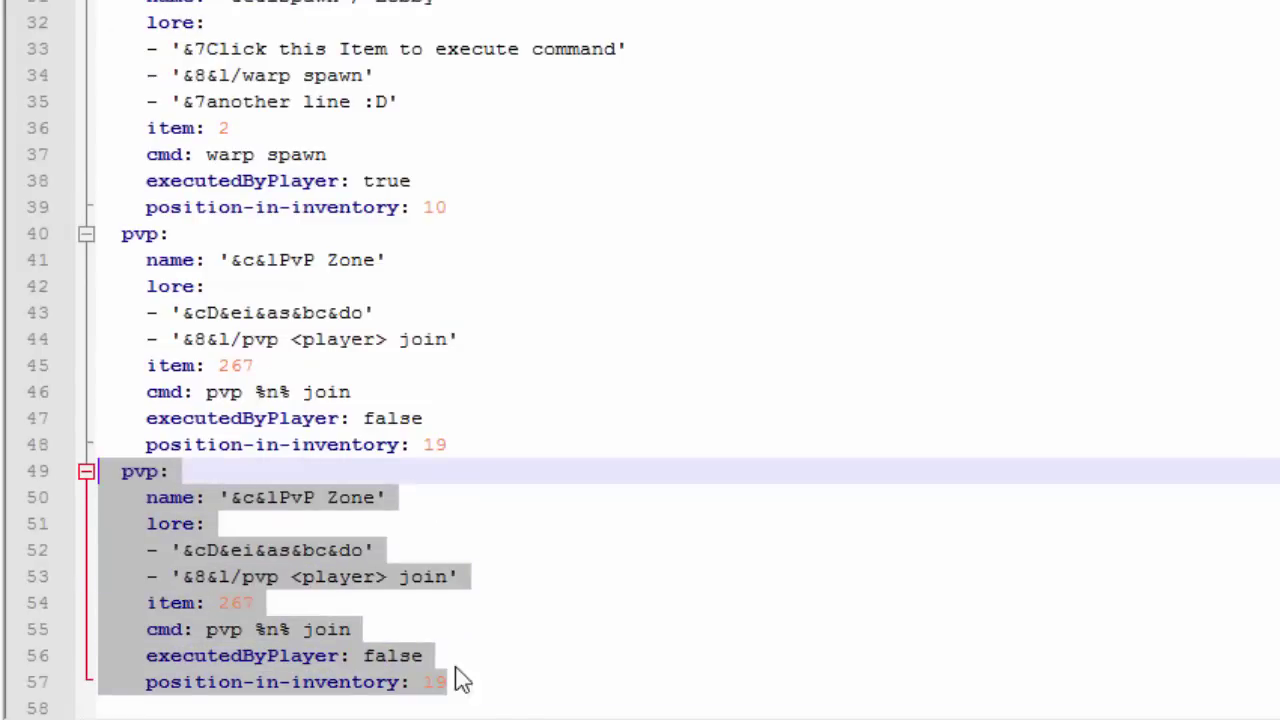
pyautogui.click(445, 681)
pyautogui.doubleClick(138, 471)
pyautogui.scroll(2, 212, 84)
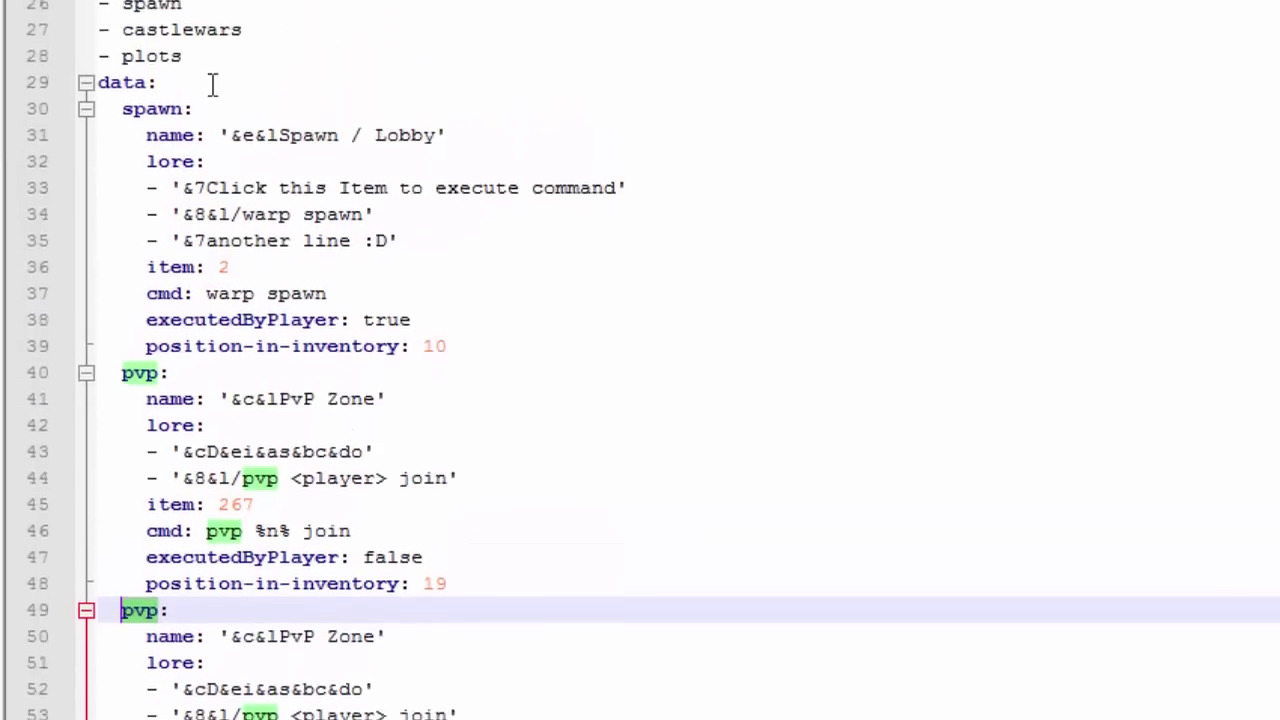
pyautogui.scroll(-1, 212, 84)
pyautogui.write('lp')
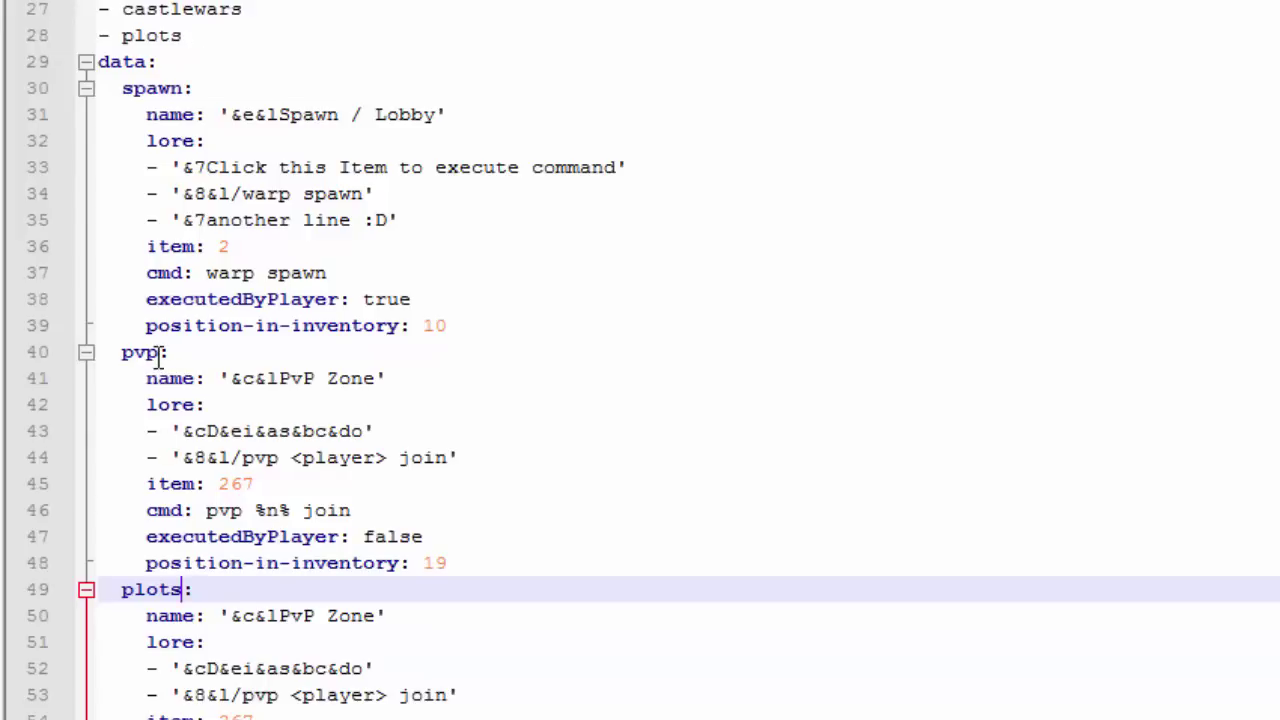
# Rename the key of the original pvp block under data to castlewars
pyautogui.moveTo(158, 352); pyautogui.dragTo(122, 352)
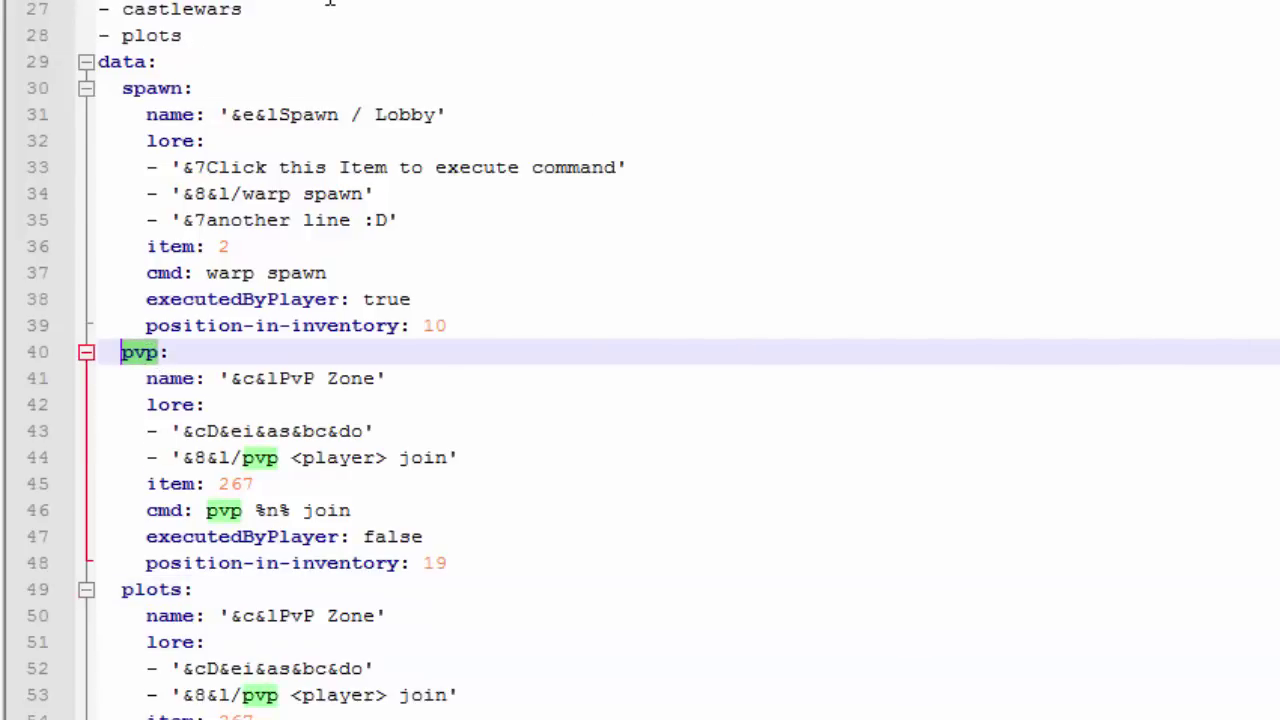
pyautogui.write('C')
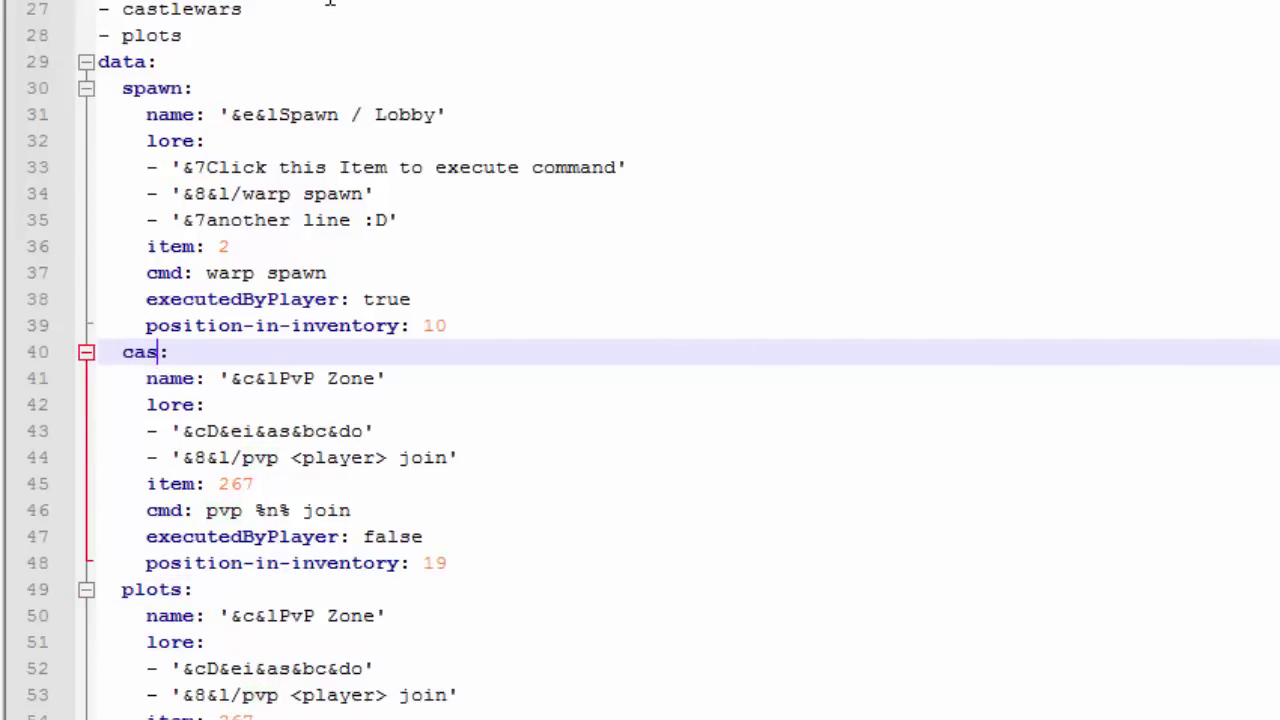
pyautogui.write('astlewars')
# Examine the spawn block's name, lore lines and item ID, and compare them with the warp compass menu in Minecraft
pyautogui.click(437, 115)
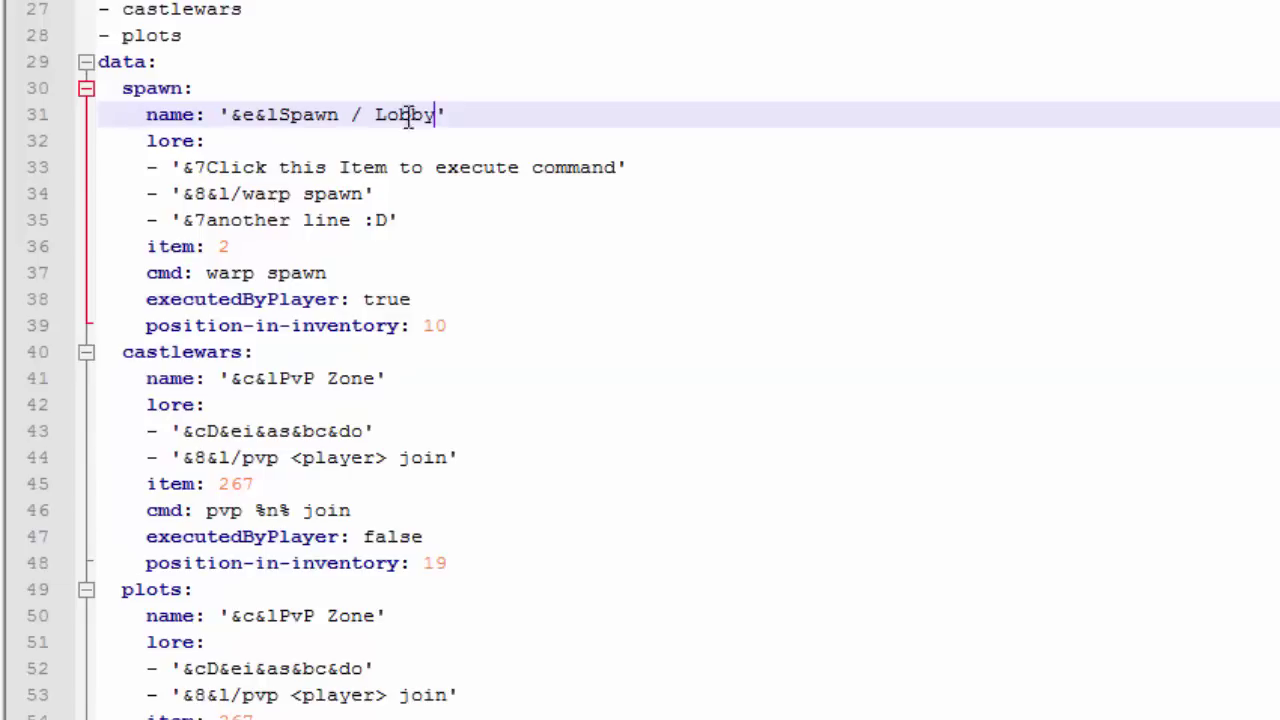
pyautogui.moveTo(437, 115); pyautogui.dragTo(255, 115)
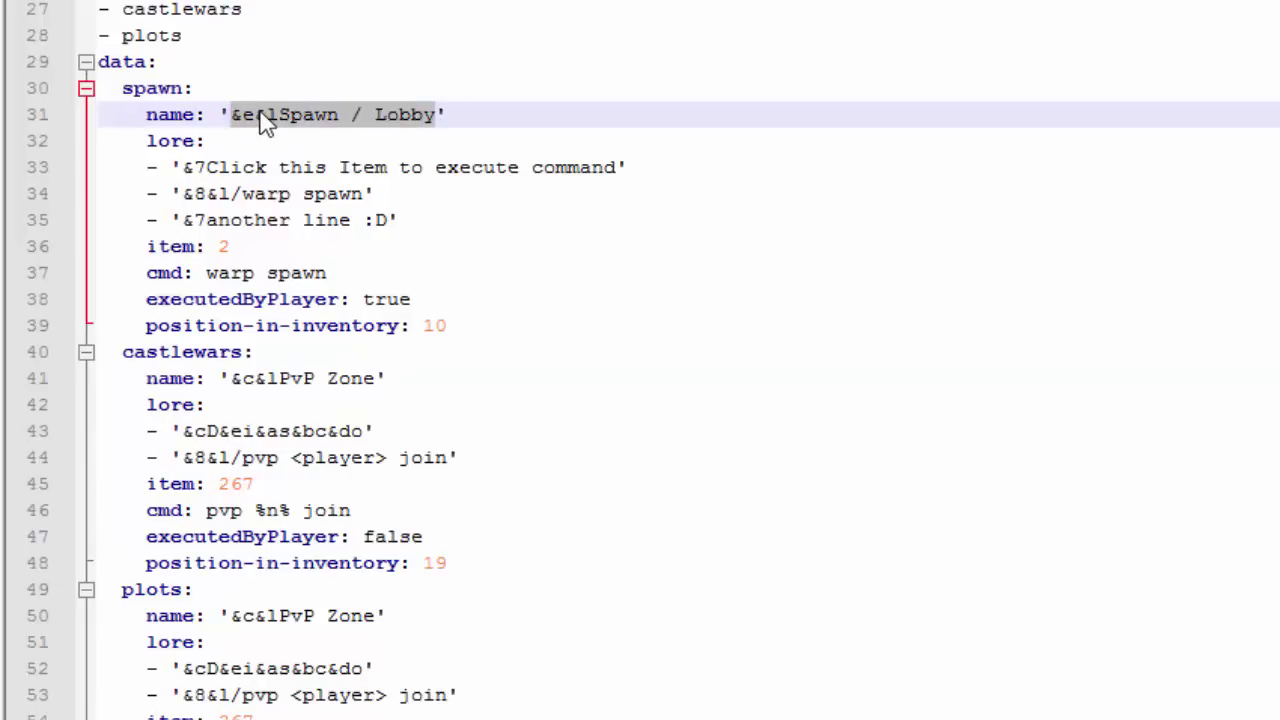
pyautogui.click(255, 115)
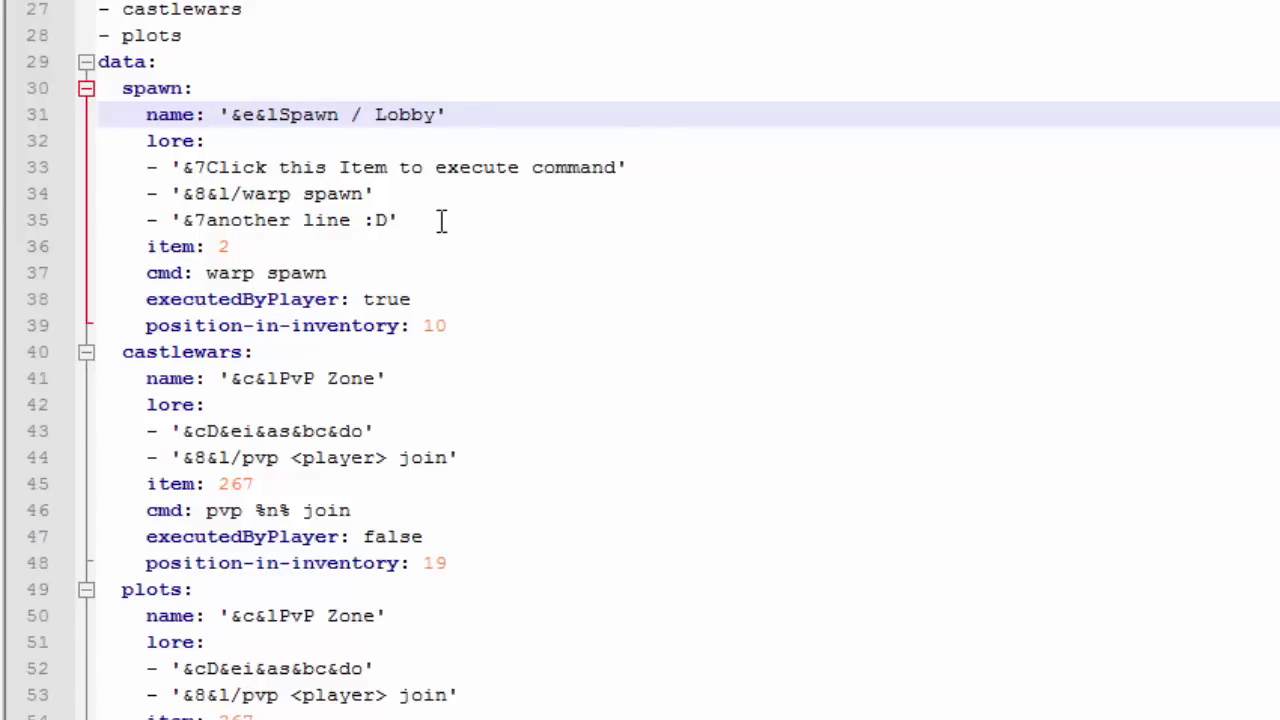
pyautogui.moveTo(425, 220); pyautogui.dragTo(71, 163)
pyautogui.click(475, 220)
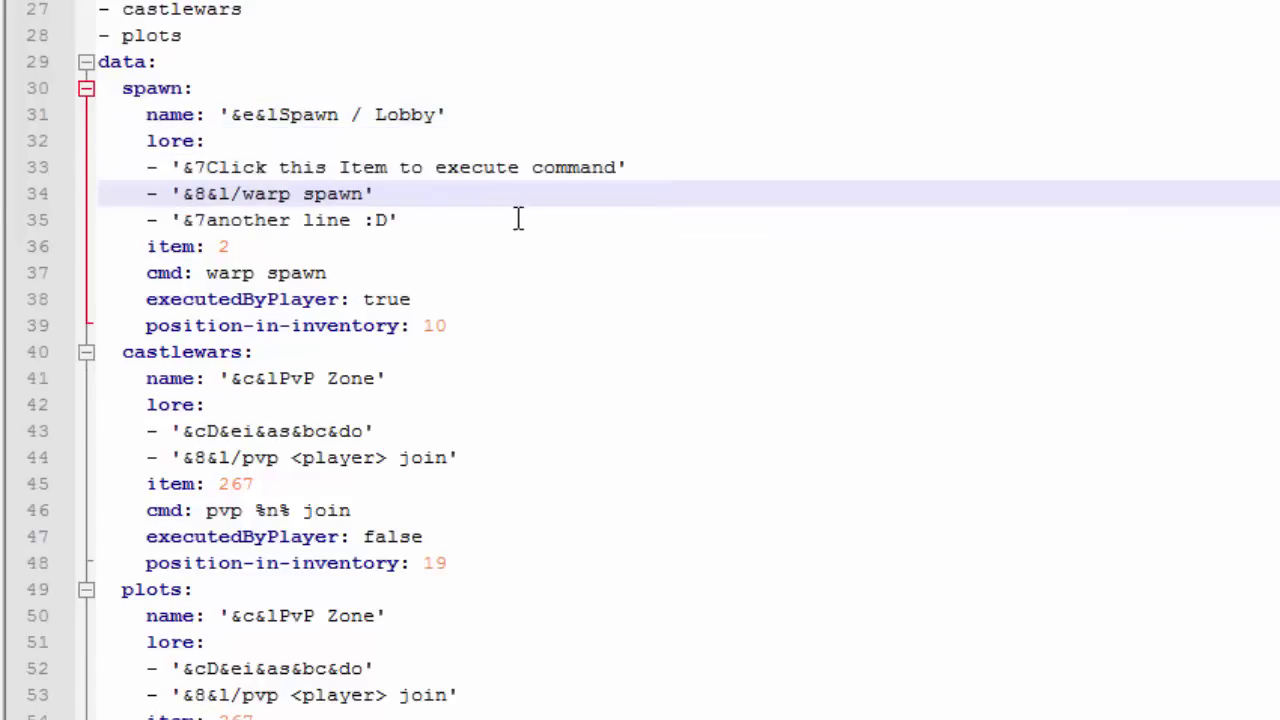
pyautogui.moveTo(475, 220); pyautogui.dragTo(14, 166)
pyautogui.click(302, 114)
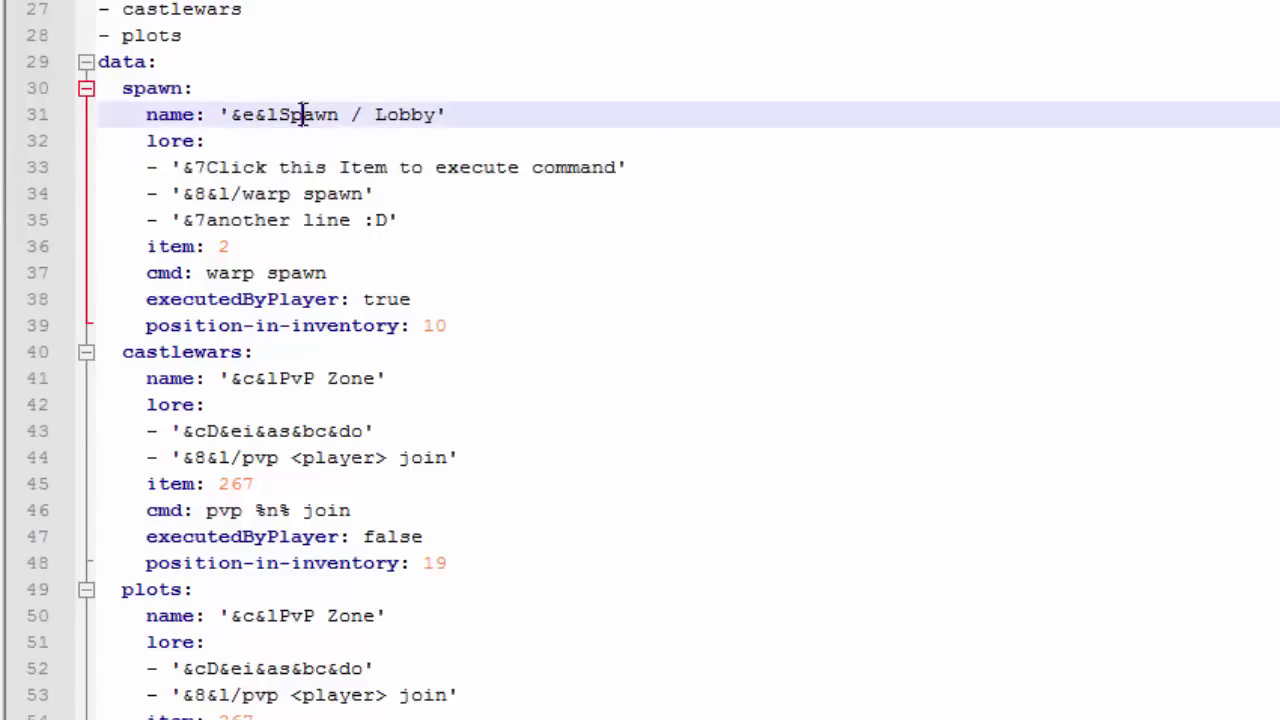
pyautogui.moveTo(443, 222); pyautogui.dragTo(17, 166)
pyautogui.click(386, 220)
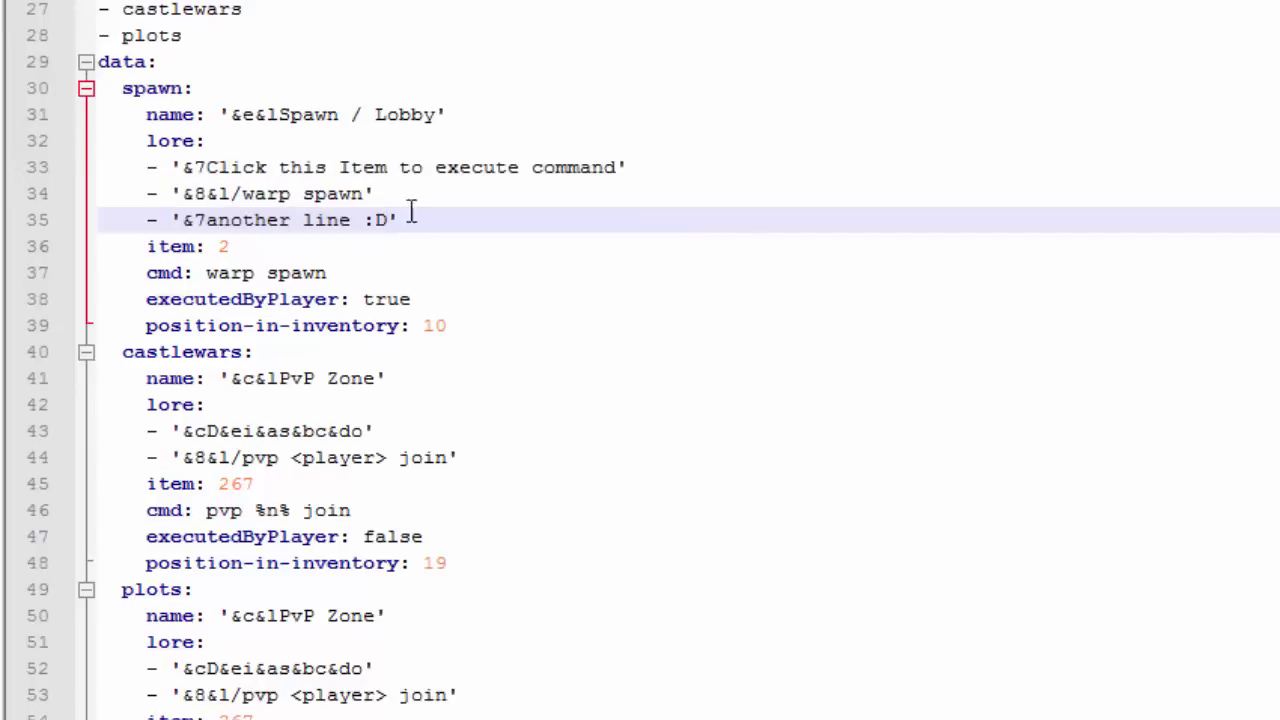
pyautogui.click(437, 116)
pyautogui.click(283, 167)
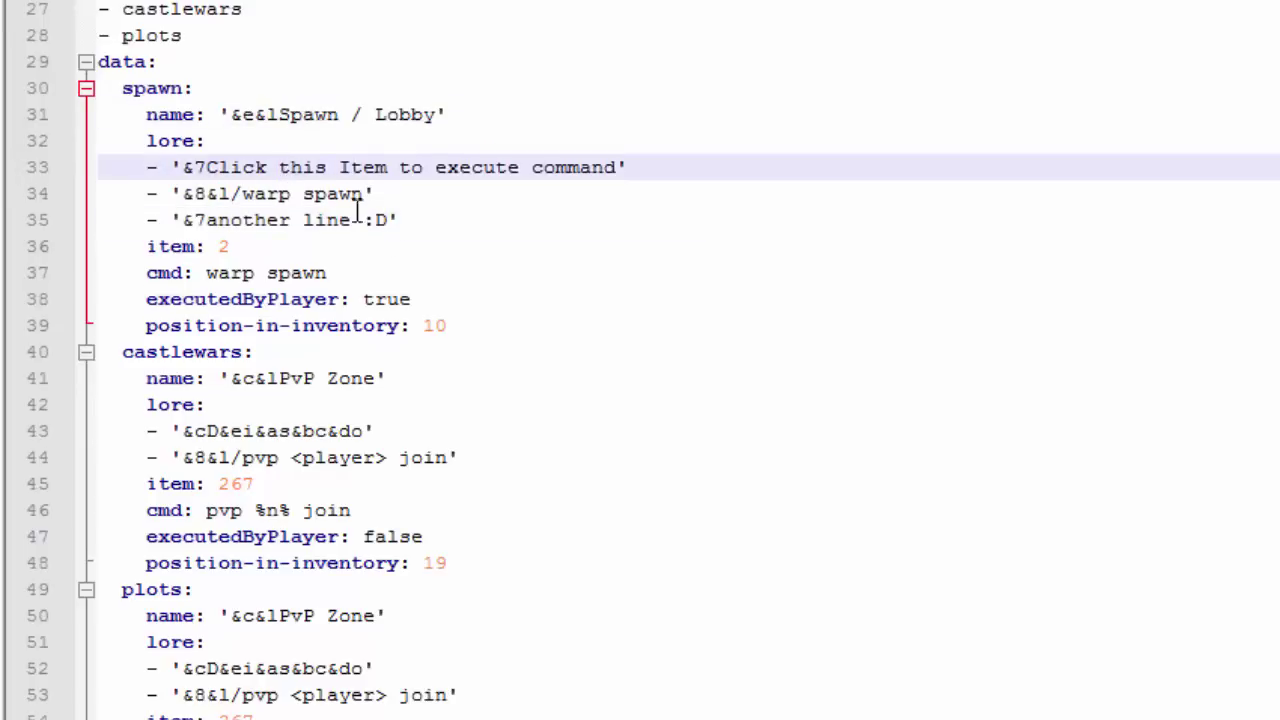
pyautogui.click(350, 220)
pyautogui.moveTo(336, 220); pyautogui.dragTo(97, 221)
pyautogui.click(404, 198)
pyautogui.moveTo(482, 224); pyautogui.dragTo(3, 228)
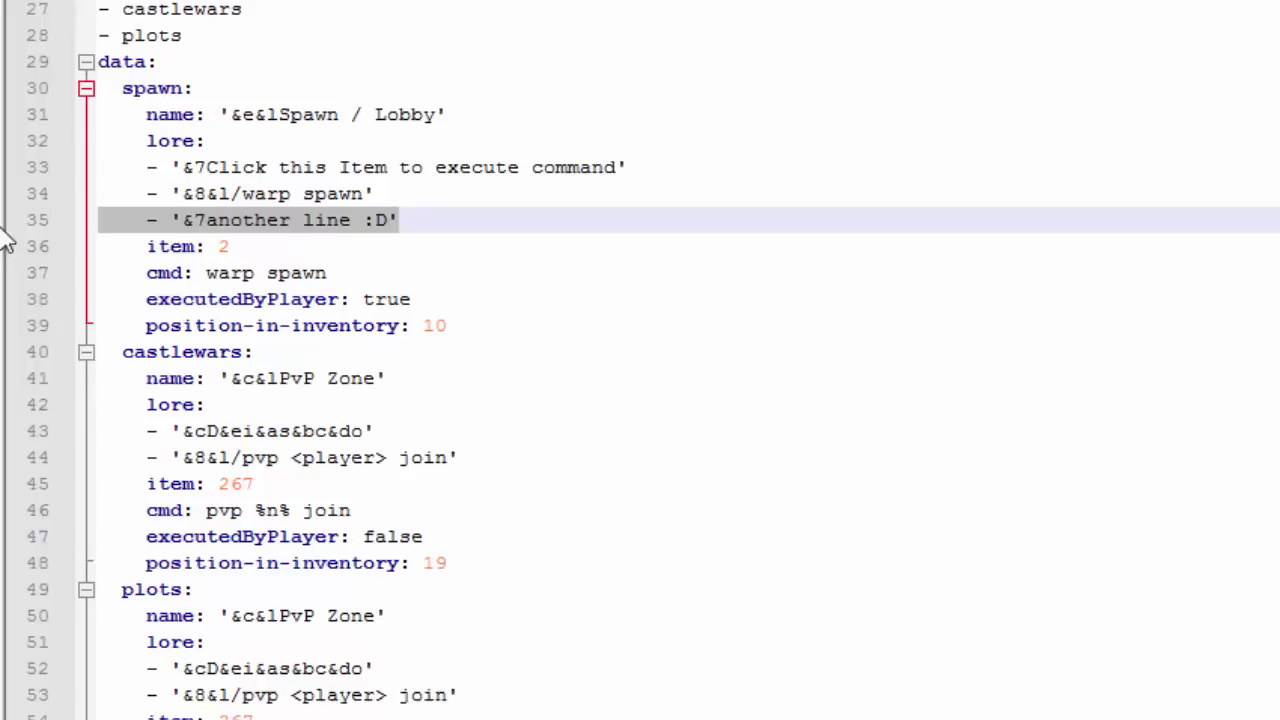
pyautogui.click(451, 190)
pyautogui.moveTo(482, 213); pyautogui.dragTo(80, 172)
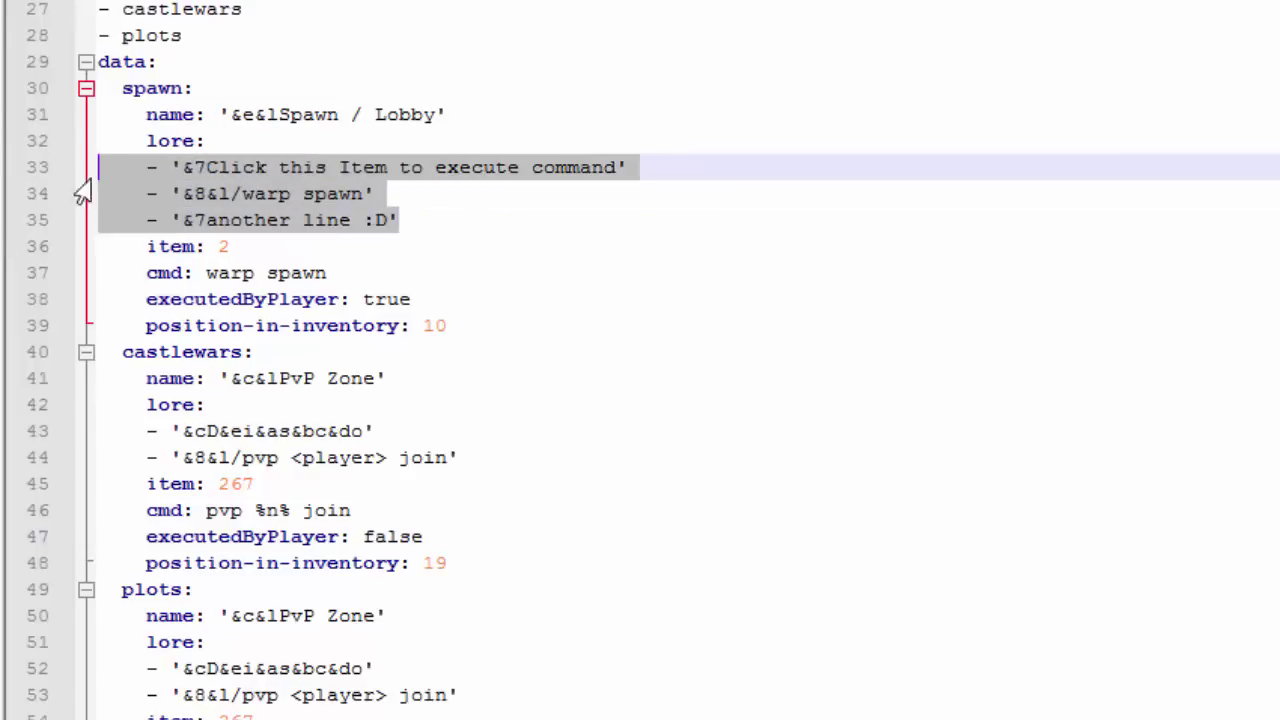
pyautogui.click(452, 236)
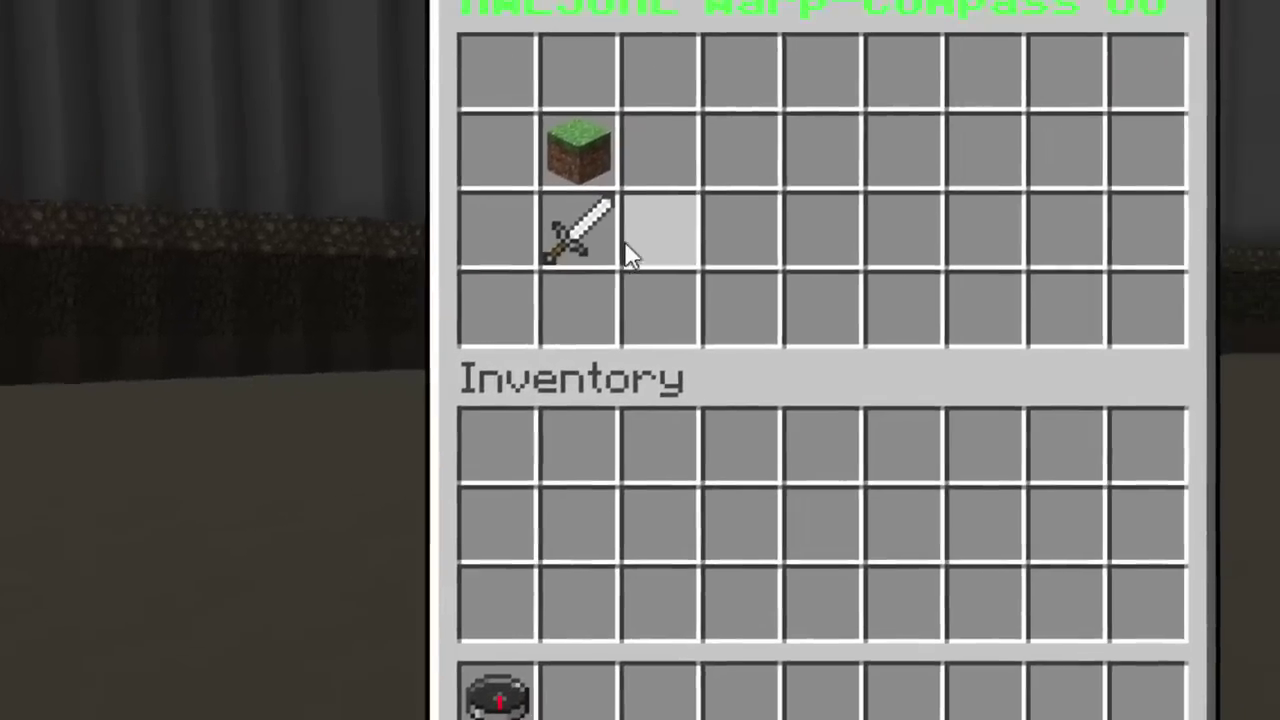
pyautogui.moveTo(545, 252)
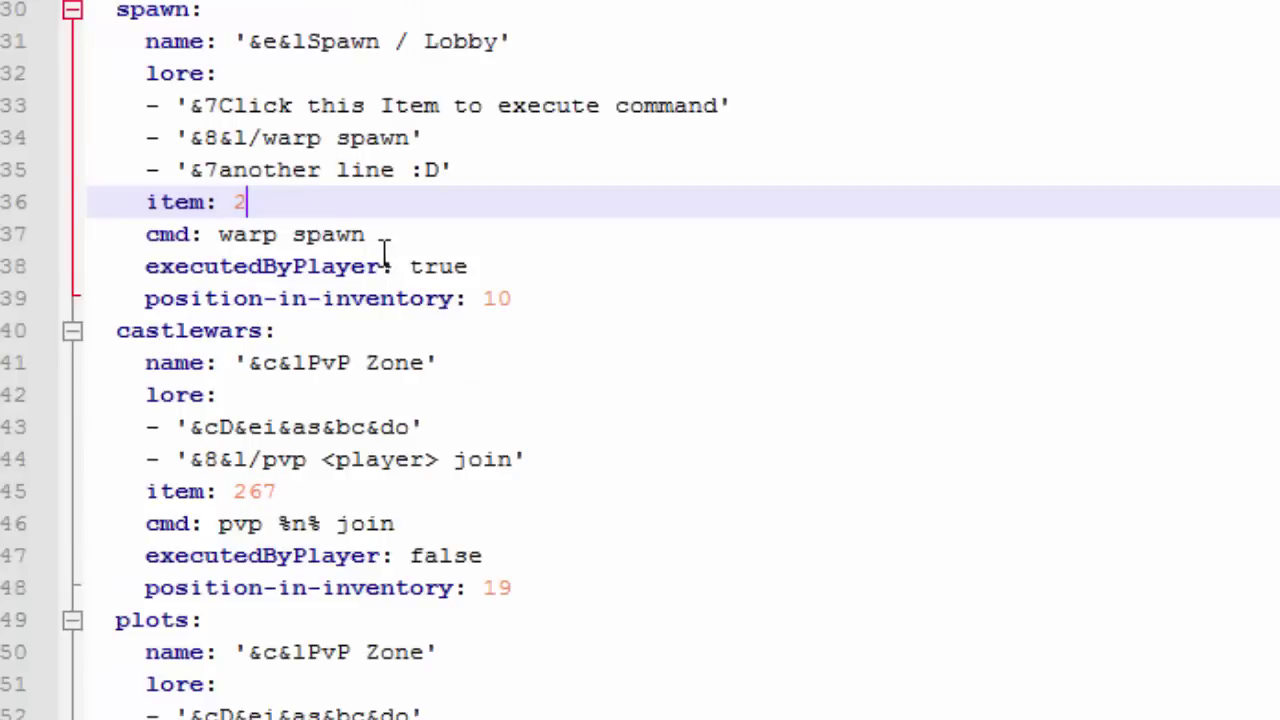
# Change the spawn block's cmd value to warp tutorial
pyautogui.moveTo(385, 245); pyautogui.dragTo(216, 245)
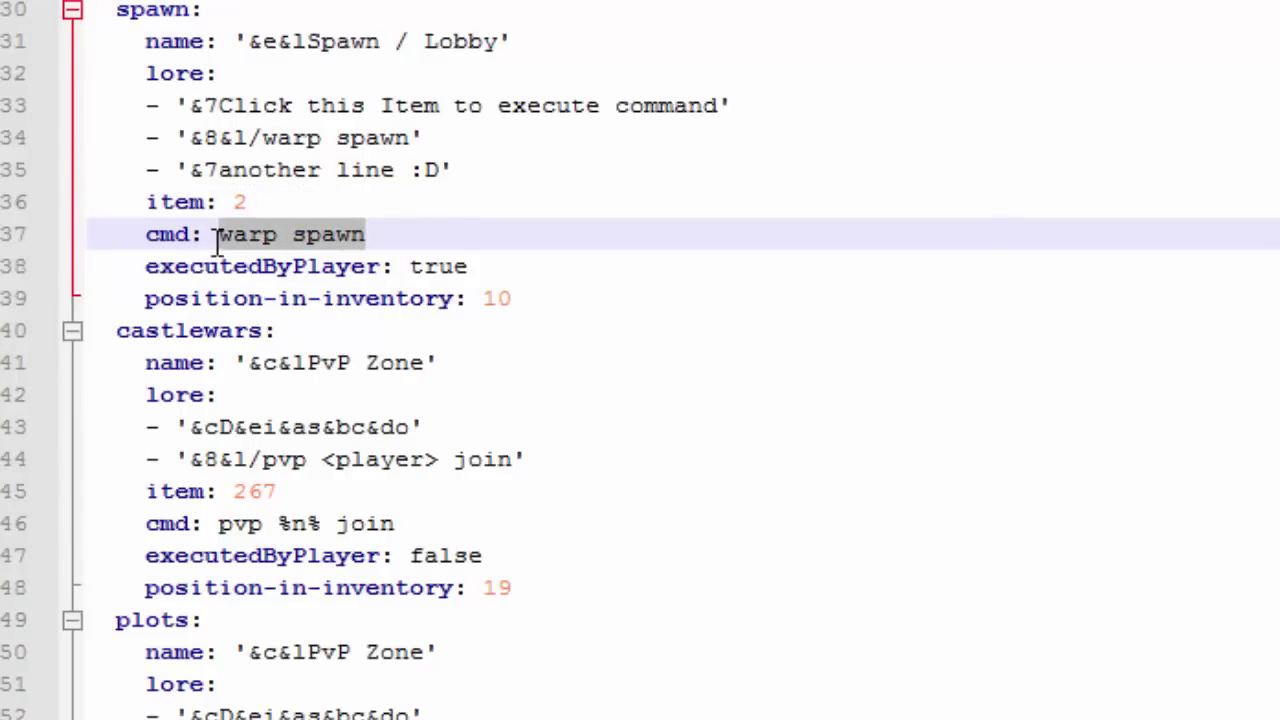
pyautogui.tripleClick(216, 236)
pyautogui.click(212, 232)
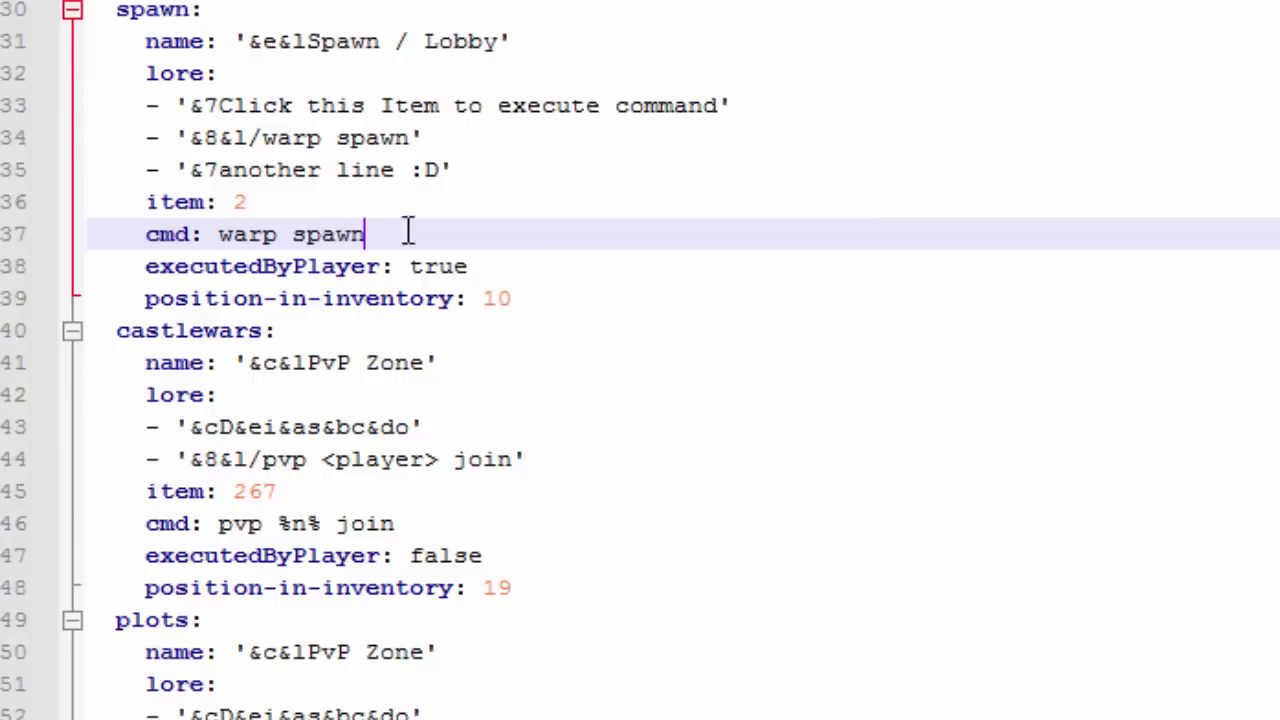
pyautogui.moveTo(408, 232)
pyautogui.mouseDown()
pyautogui.moveTo(246, 240)
pyautogui.moveTo(391, 240)
pyautogui.mouseUp()
pyautogui.doubleClick(330, 238)
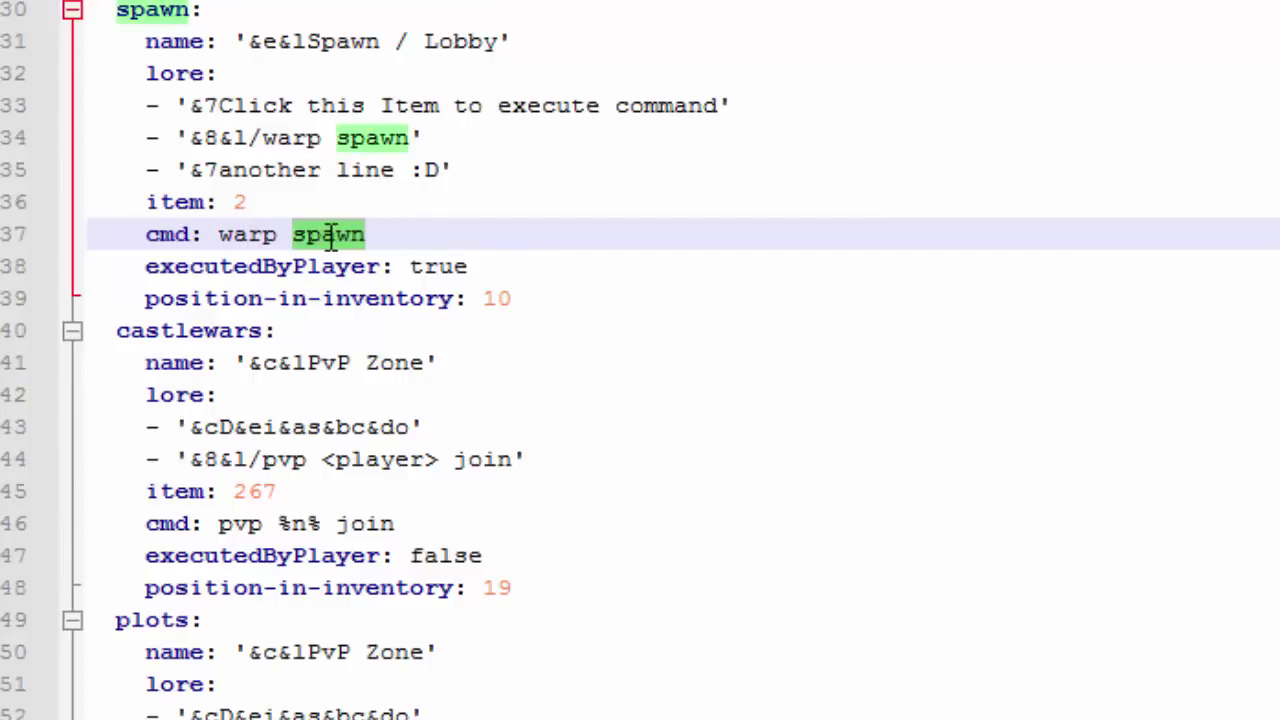
pyautogui.write('tutorial')
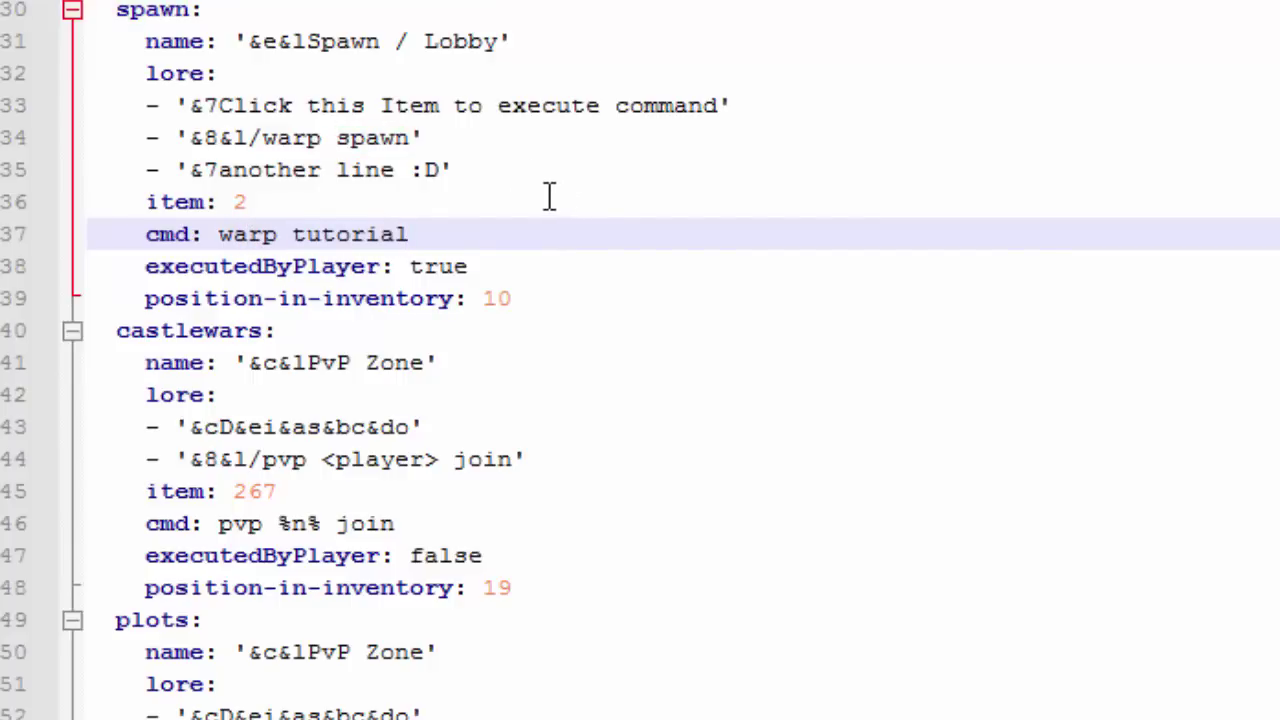
# Examine the spawn block's executedByPlayer and position-in-inventory settings, comparing the position with the slots of the compass menu in Minecraft
pyautogui.click(549, 270)
pyautogui.click(540, 285)
pyautogui.click(577, 270)
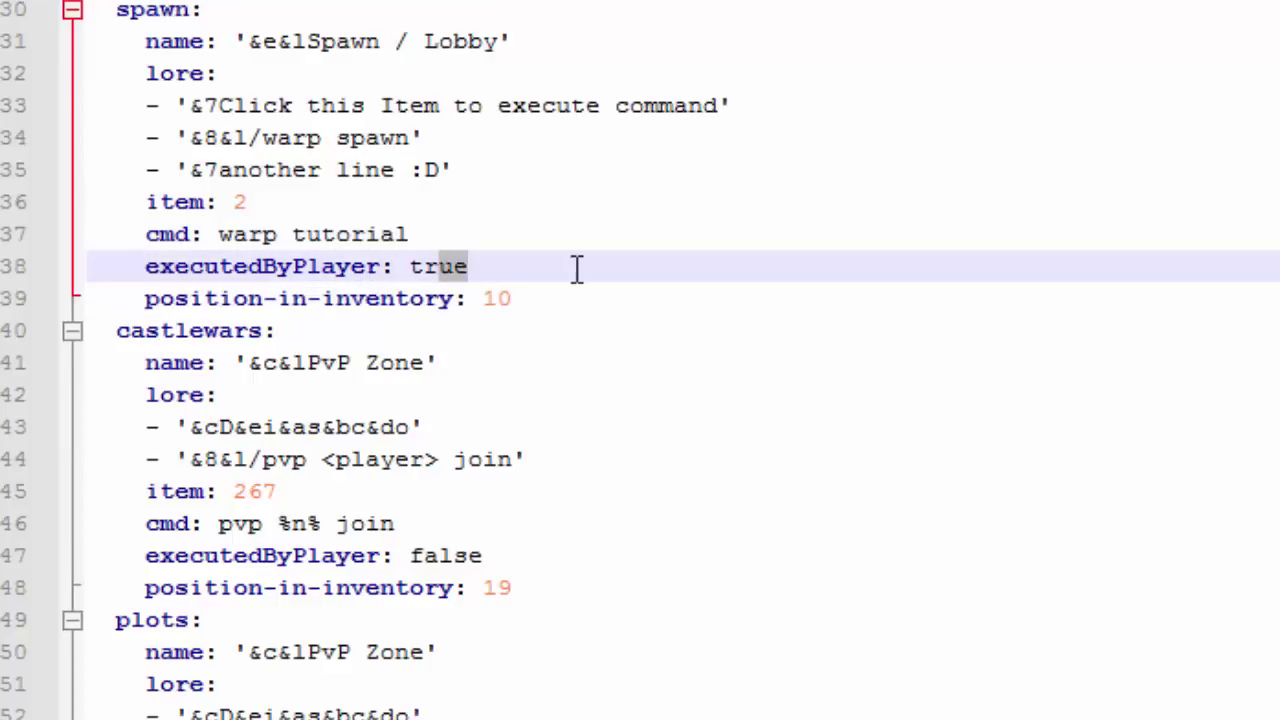
pyautogui.click(592, 300)
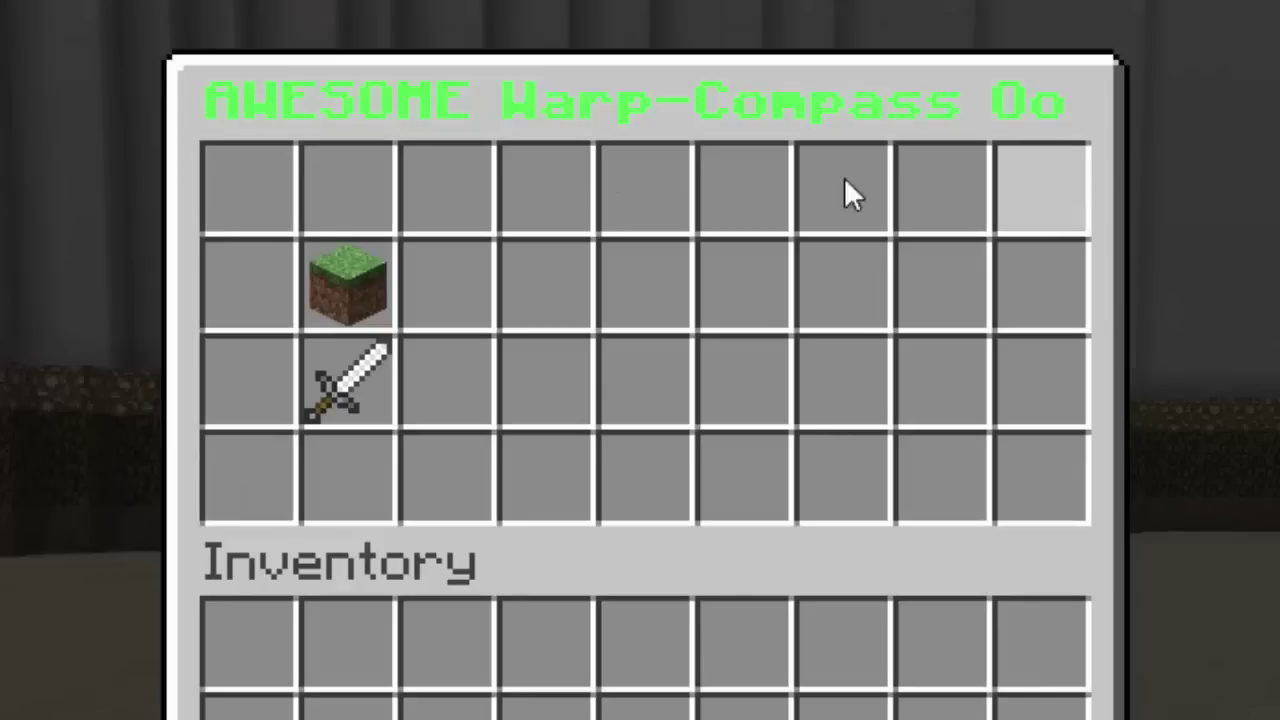
pyautogui.moveTo(315, 275)
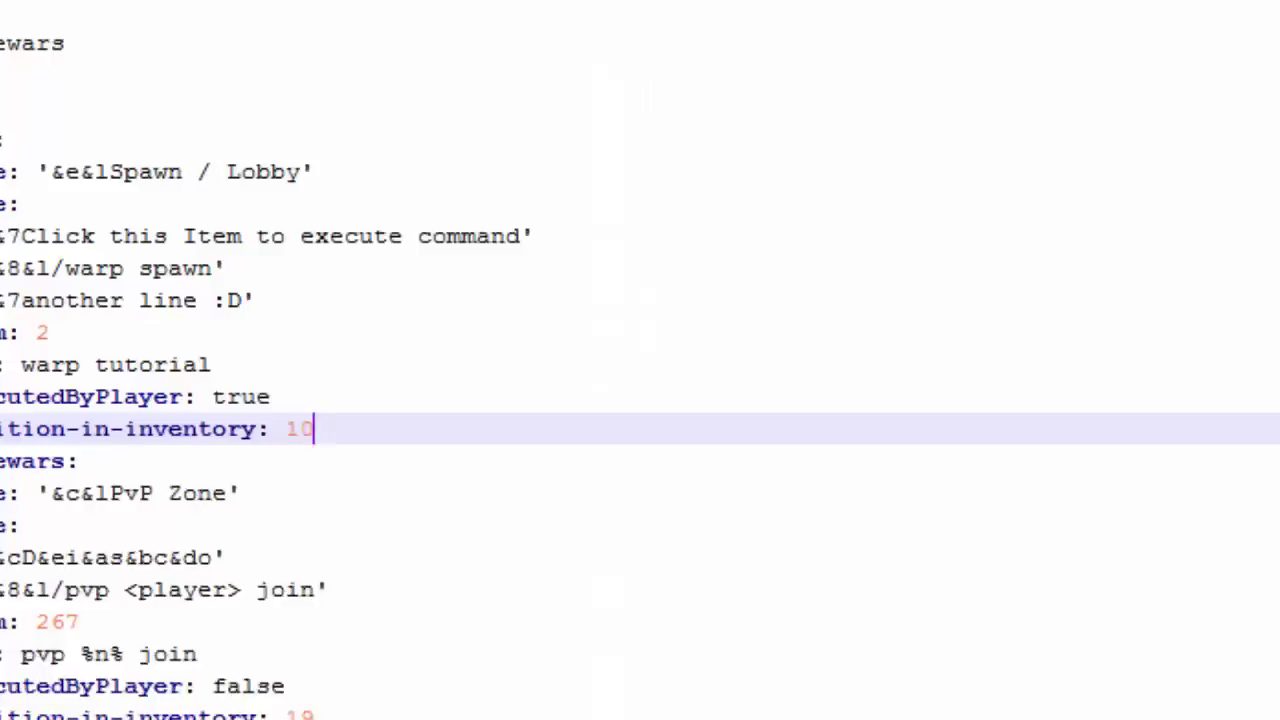
pyautogui.moveTo(543, 340); pyautogui.dragTo(482, 340)
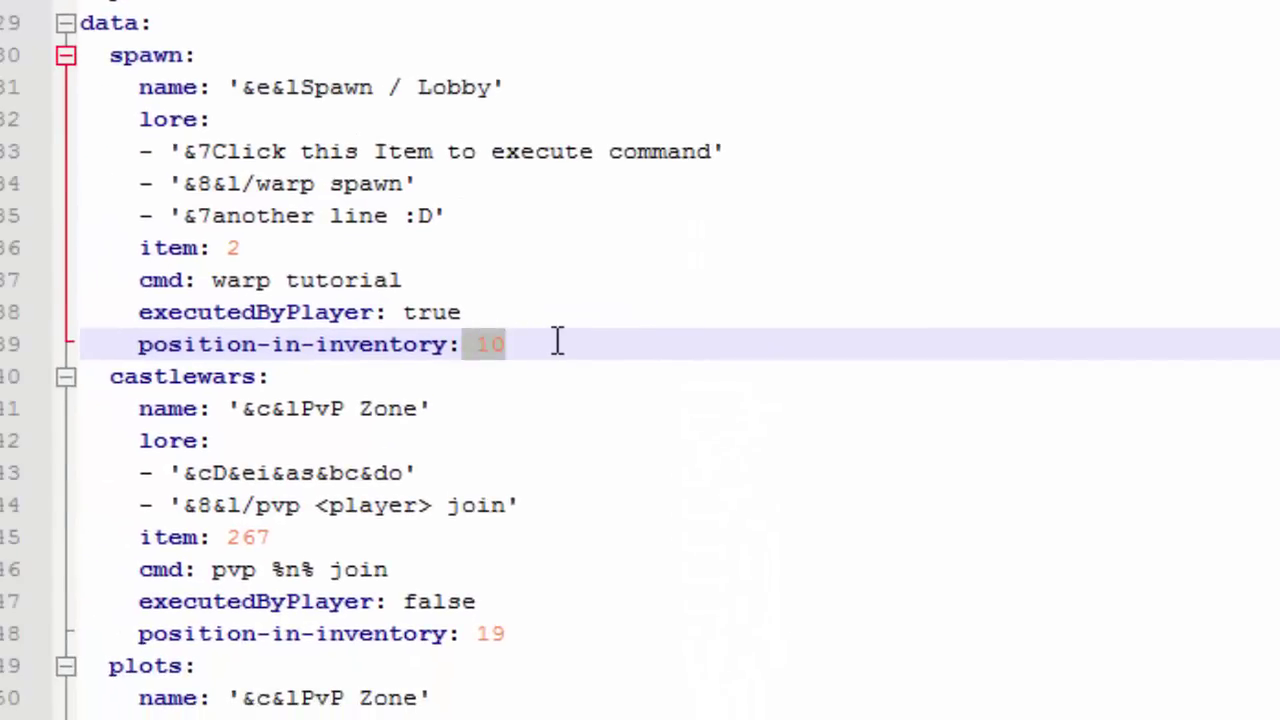
pyautogui.click(530, 337)
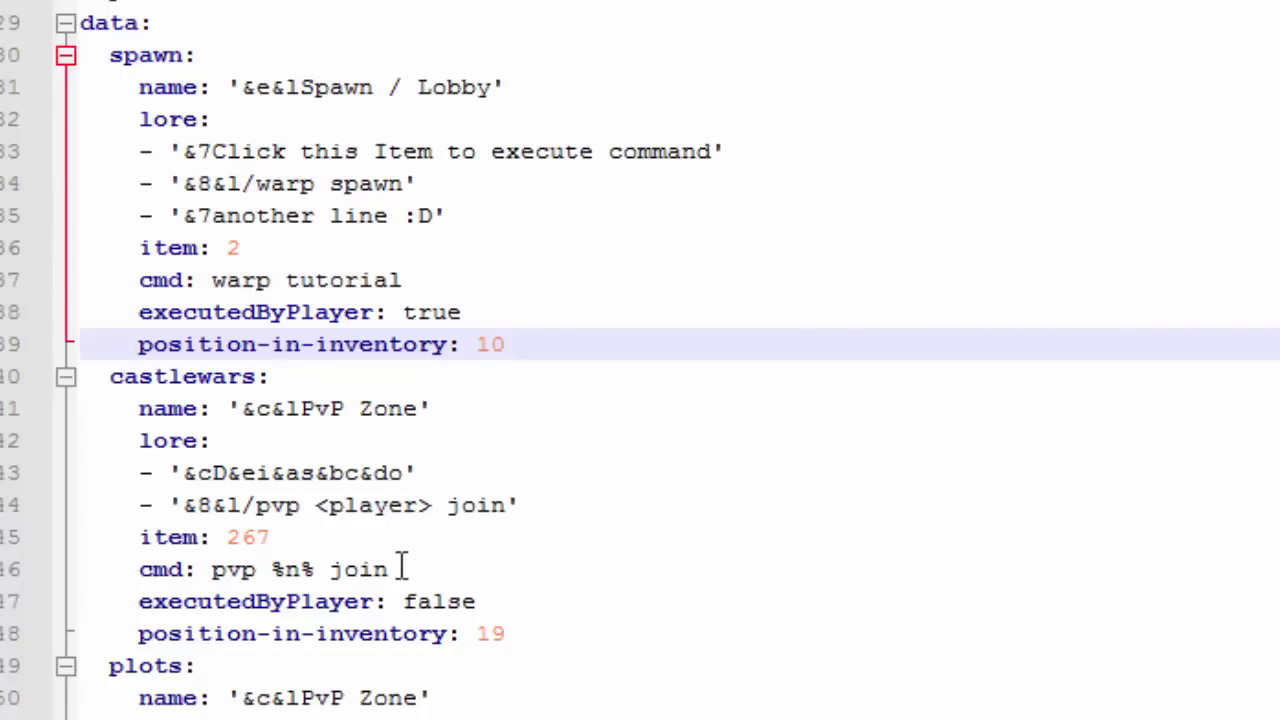
# Set the castlewars block's cmd to warp castlewars and the plots block's cmd to warp plots
pyautogui.moveTo(394, 568); pyautogui.dragTo(211, 568)
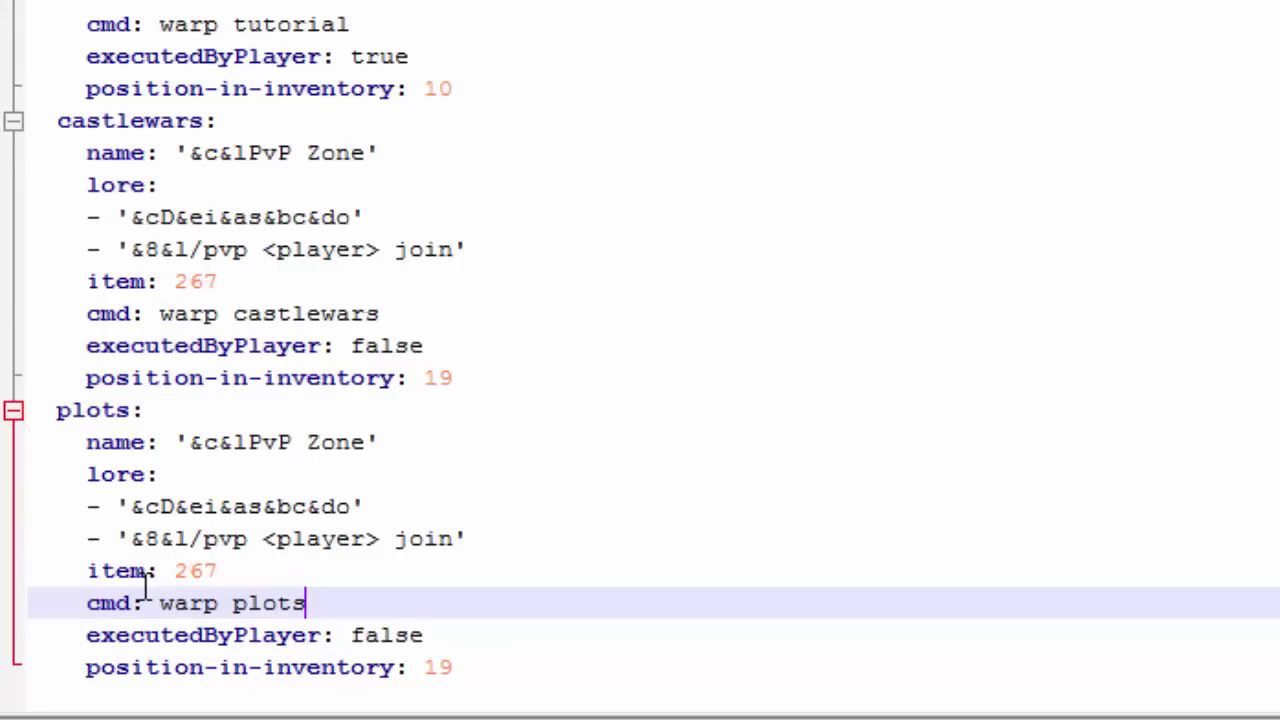
pyautogui.scroll(-1, 548, 607)
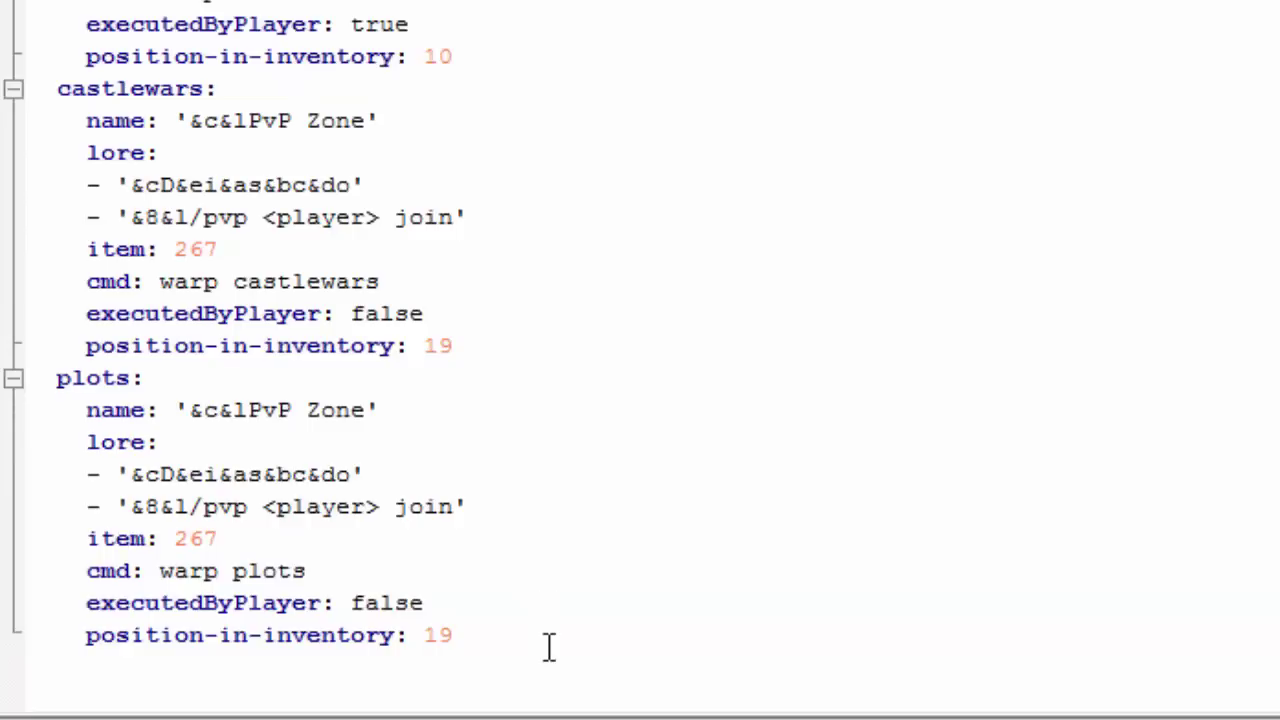
# Set the plots block's position-in-inventory to 20 and its item ID to 5
pyautogui.click(552, 640)
pyautogui.doubleClick(423, 640)
pyautogui.click(423, 640)
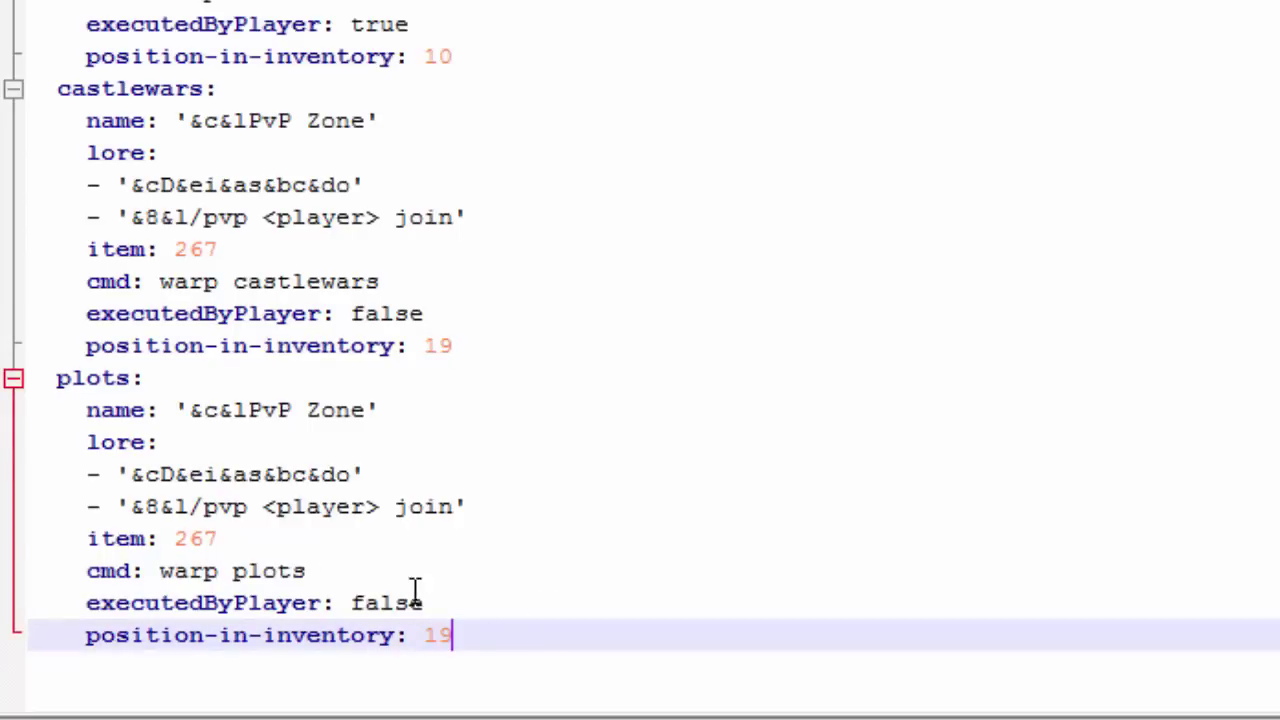
pyautogui.click(240, 538)
pyautogui.doubleClick(180, 536)
pyautogui.press('End')
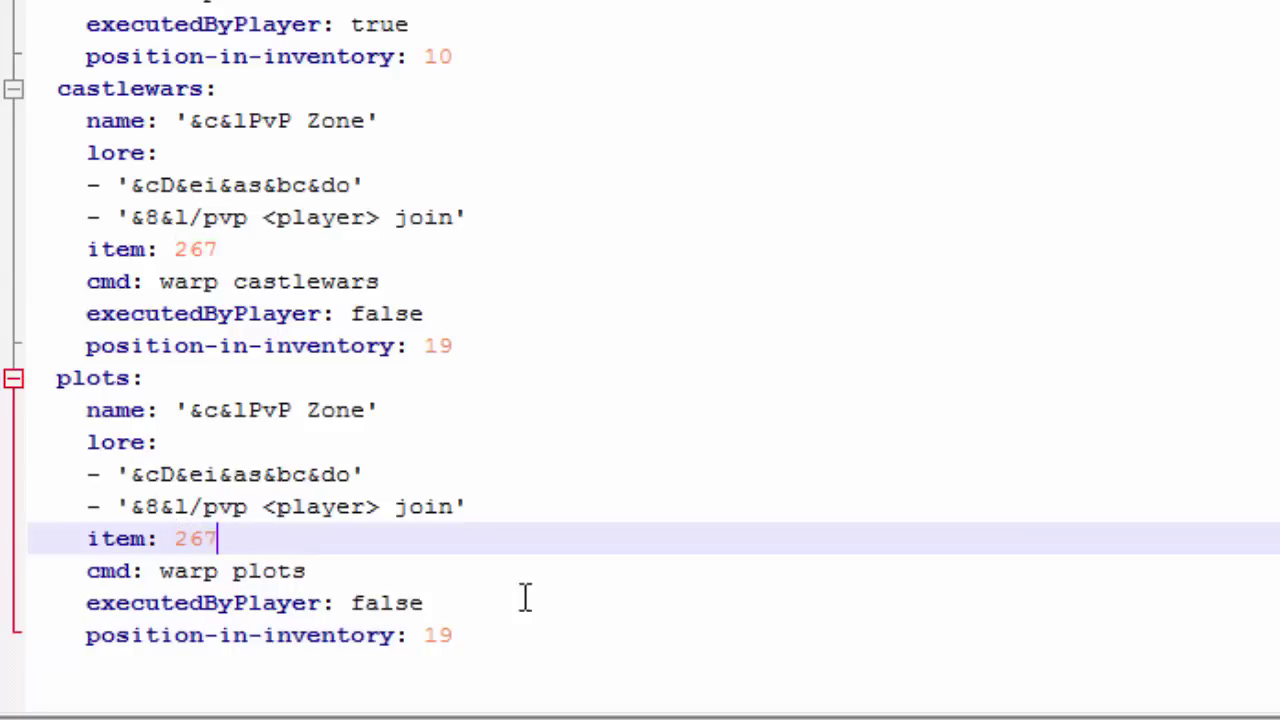
pyautogui.click(443, 637)
pyautogui.moveTo(443, 637); pyautogui.dragTo(423, 637)
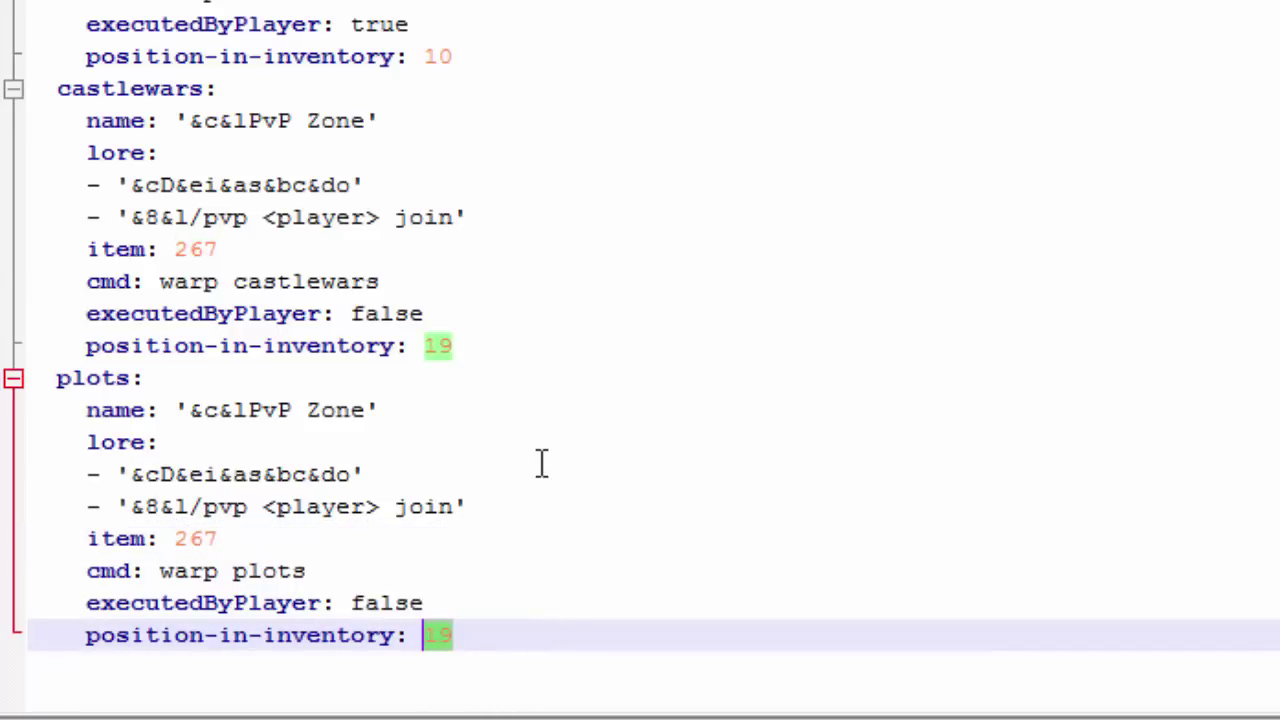
pyautogui.write('20')
pyautogui.doubleClick(176, 540)
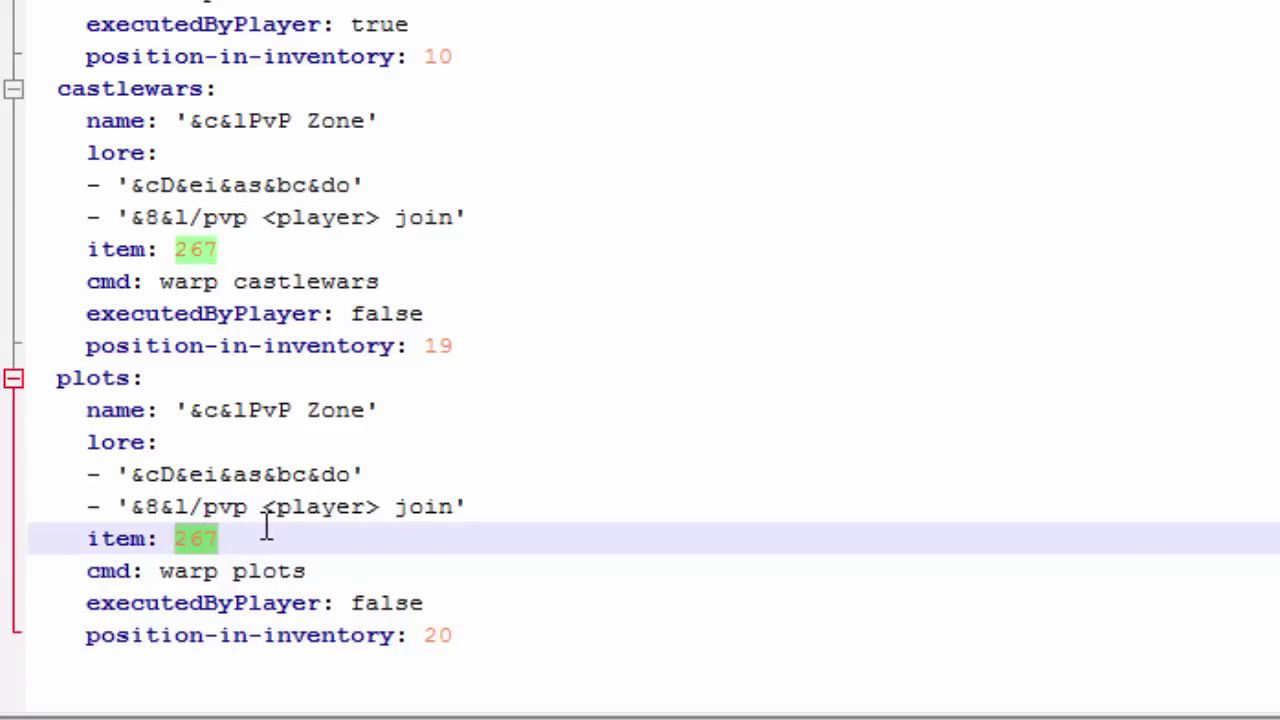
pyautogui.write('5')
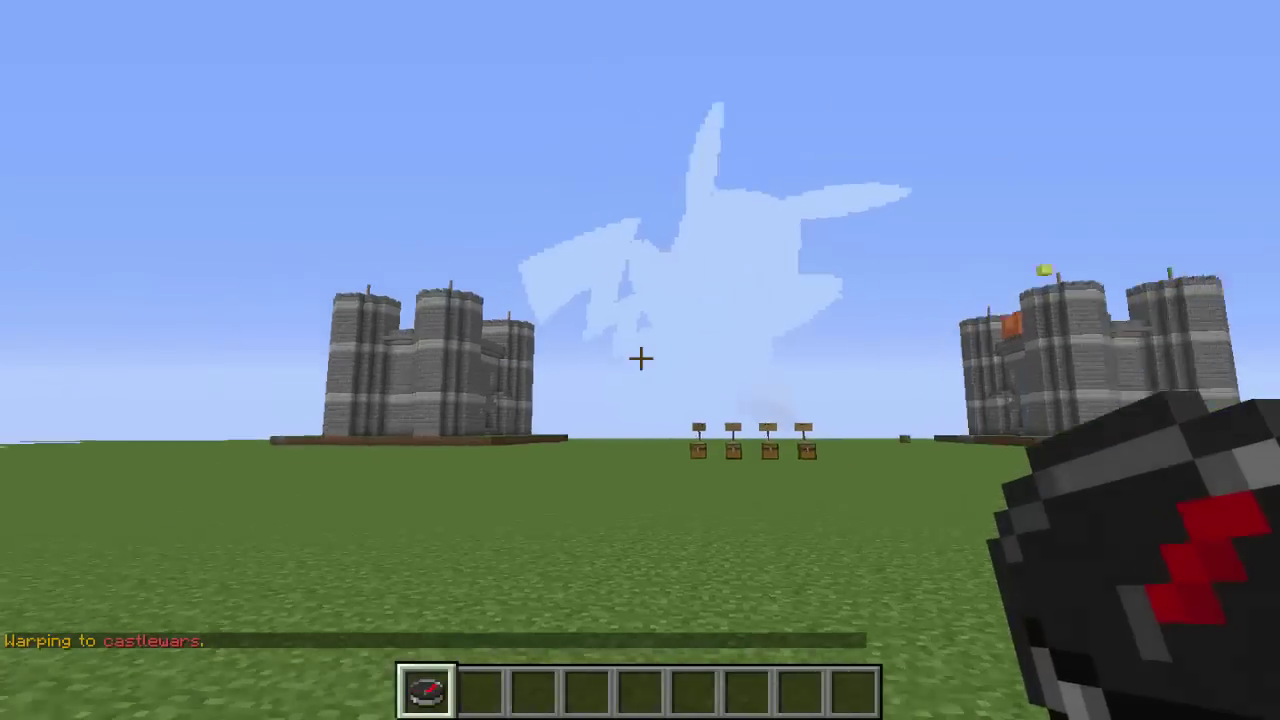
# In Minecraft, open the warp compass menu and warp to plots to test the new entry
pyautogui.press('w')
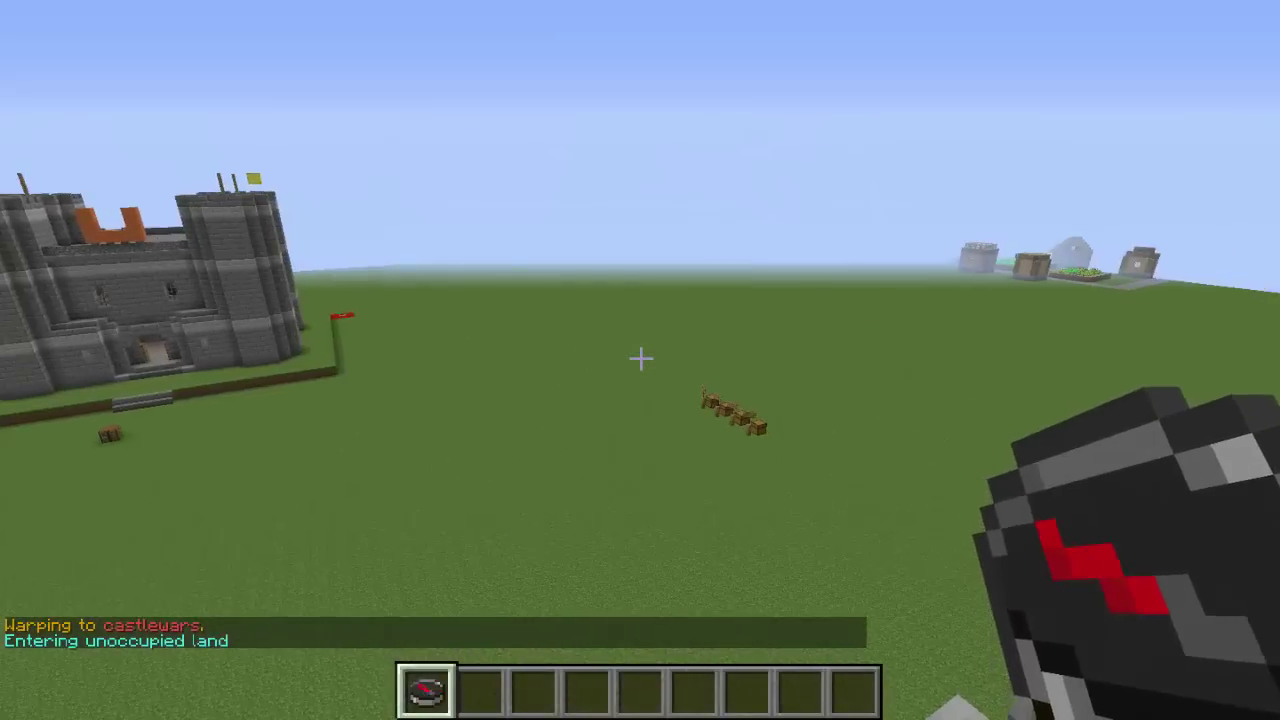
pyautogui.rightClick(640, 360)
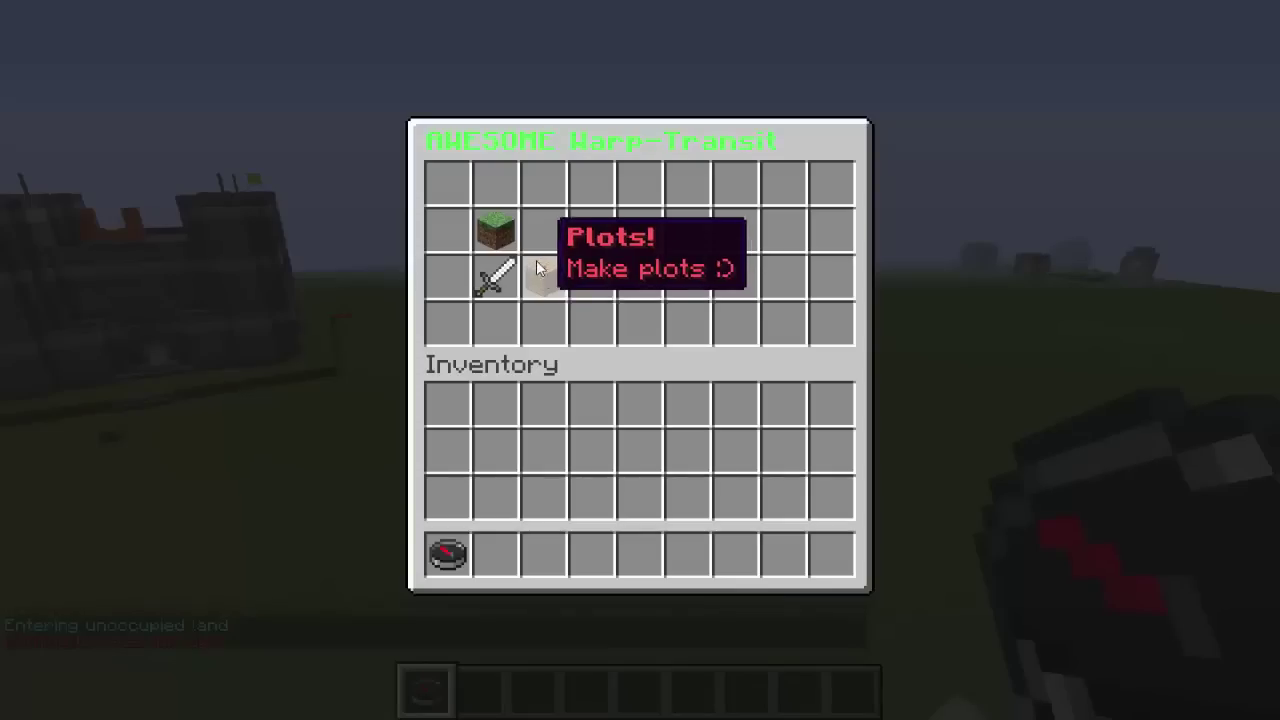
pyautogui.click(540, 278)
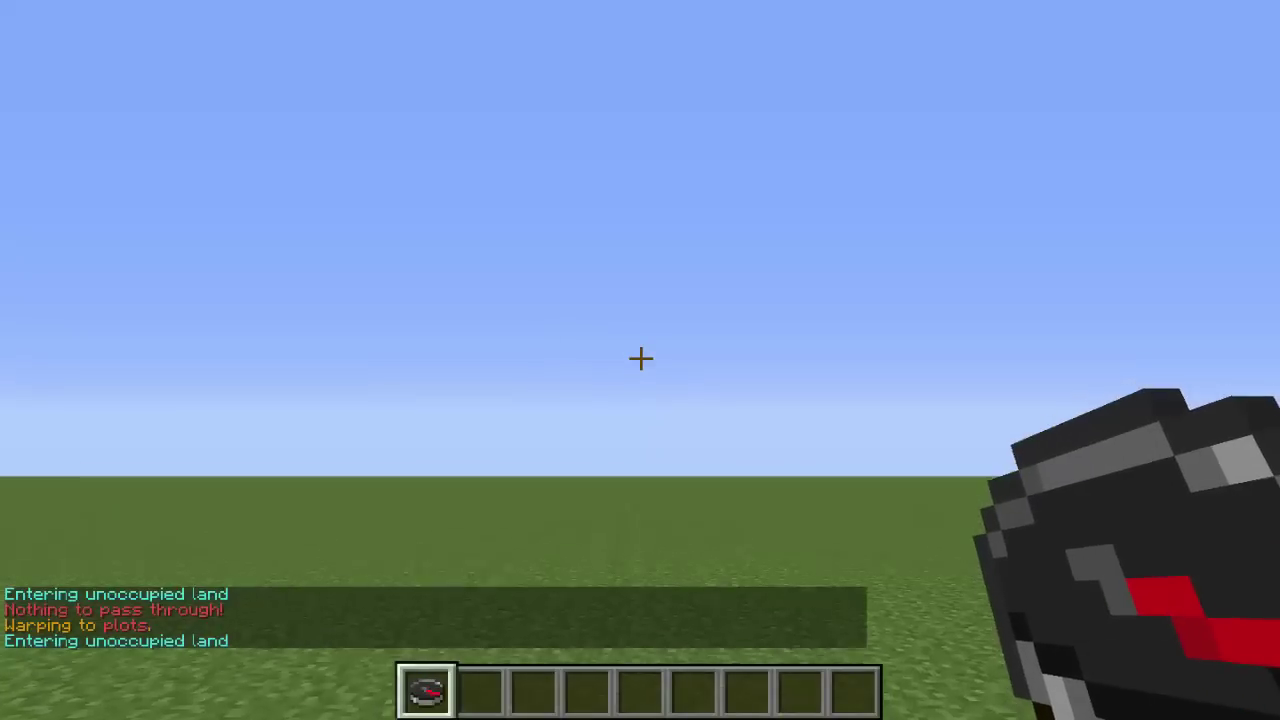